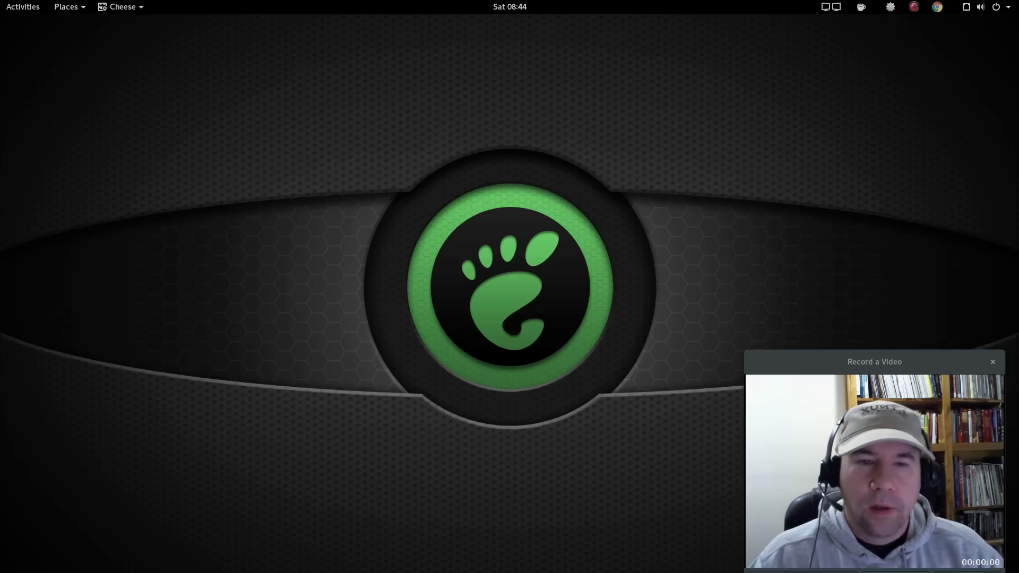
Step: Move the Chrome window into place, scroll through the Manjaro Gnome 15.12 release post and back up, then hide it
{"action": "key", "text": "alt+Tab"}
{"action": "left_click_drag", "start_coordinate": [133, 101], "coordinate": [349, 38]}
{"action": "scroll", "coordinate": [421, 520], "scroll_direction": "up", "scroll_amount": 6}
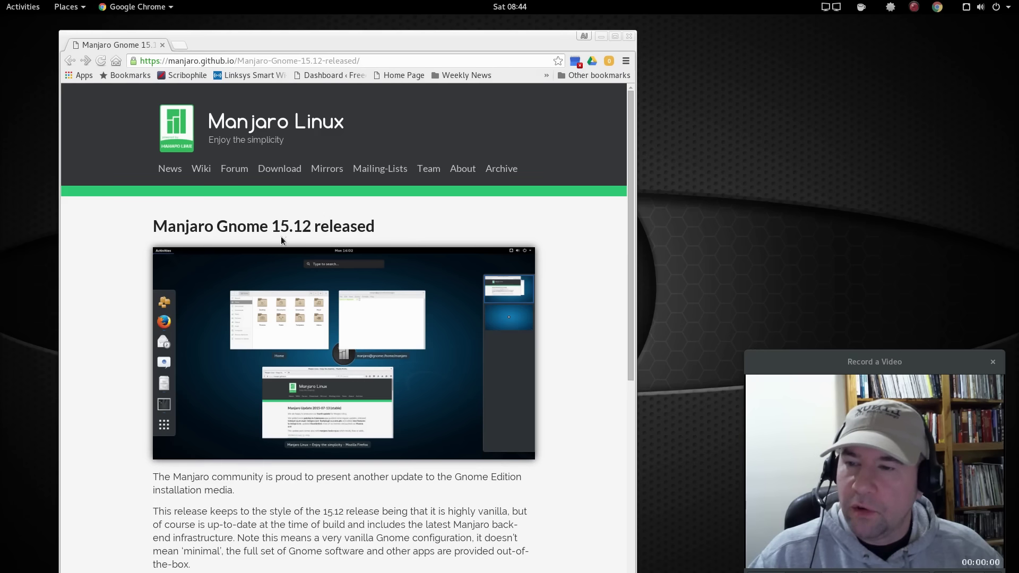
{"action": "scroll", "coordinate": [575, 331], "scroll_direction": "down", "scroll_amount": 4}
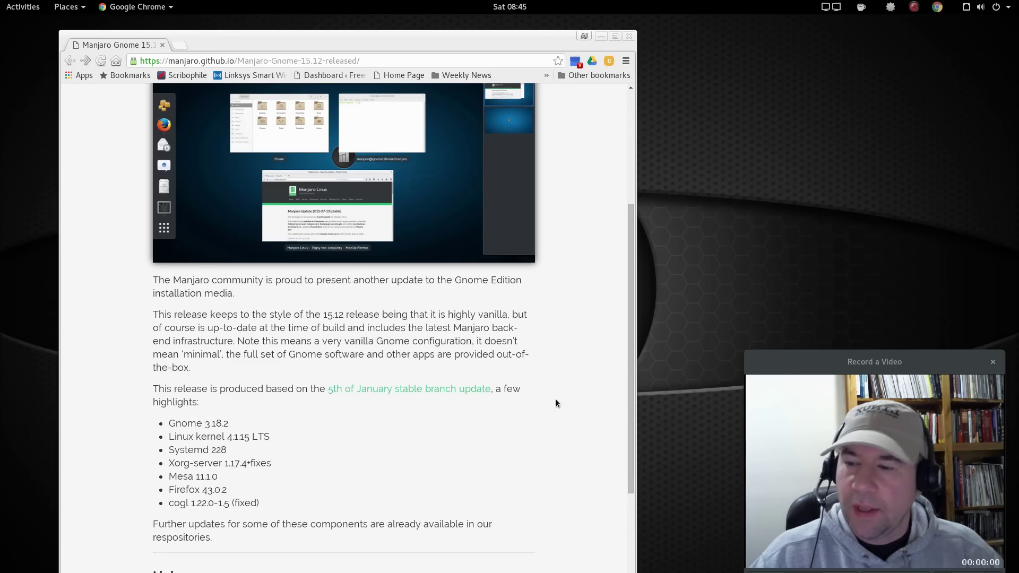
{"action": "scroll", "coordinate": [424, 437], "scroll_direction": "down", "scroll_amount": 2}
{"action": "scroll", "coordinate": [234, 352], "scroll_direction": "down", "scroll_amount": 2}
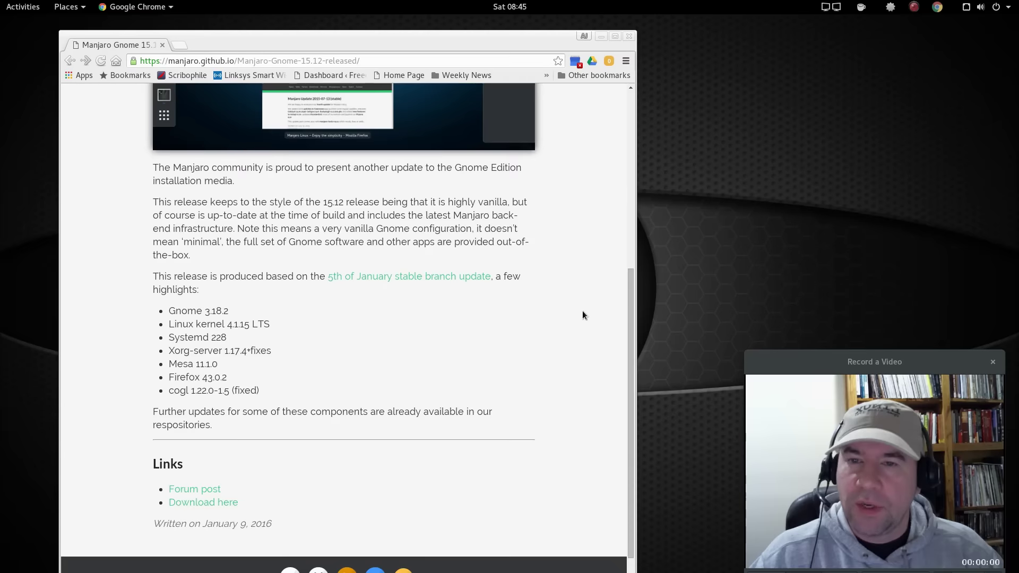
{"action": "scroll", "coordinate": [591, 308], "scroll_direction": "up", "scroll_amount": 5}
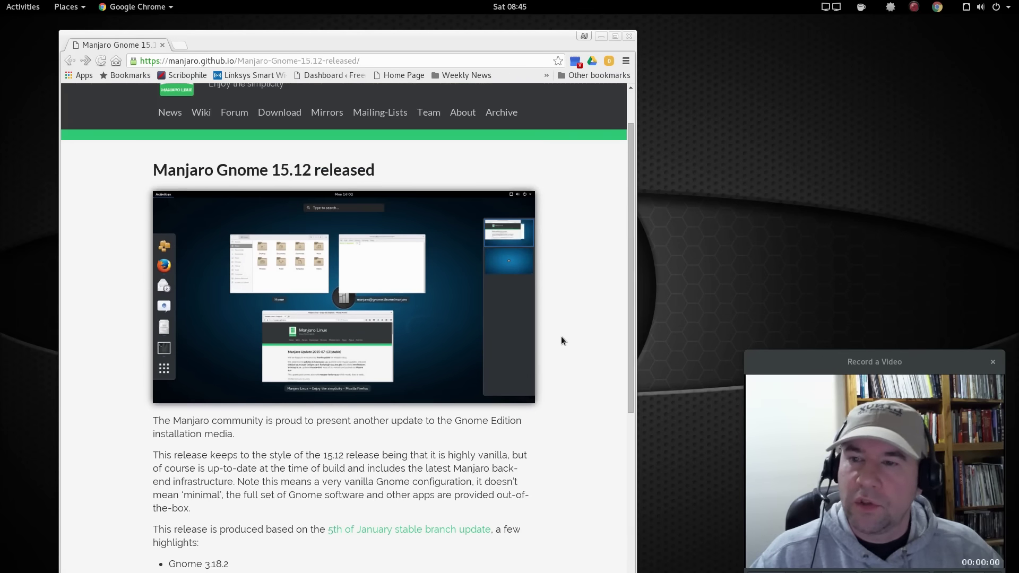
{"action": "key", "text": "super+h"}
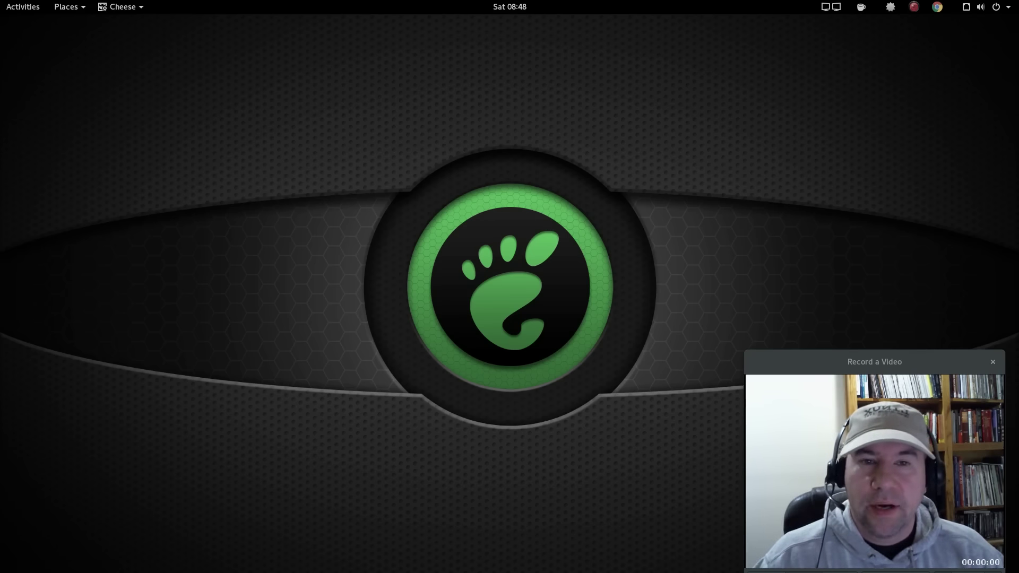
Step: Run Update Manager from the tray notifier, confirm the system is up-to-date, close it, and reopen the tray menu
{"action": "left_click", "coordinate": [891, 10]}
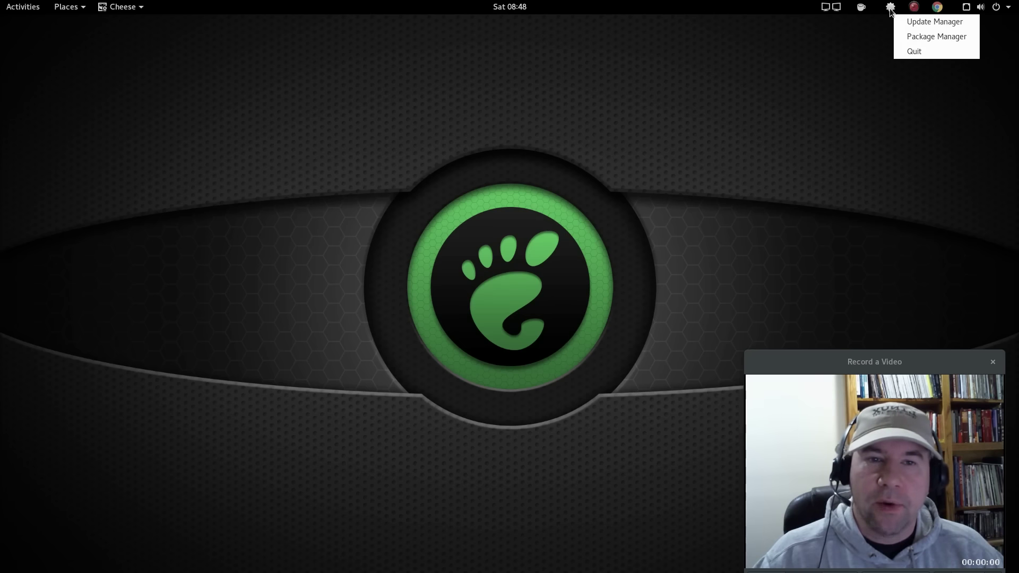
{"action": "left_click", "coordinate": [920, 23]}
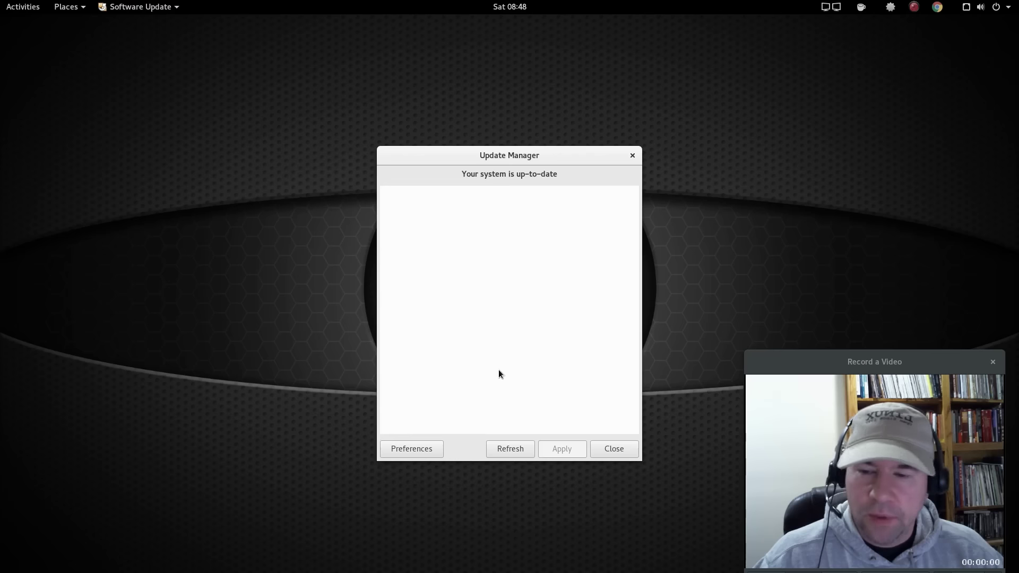
{"action": "left_click", "coordinate": [600, 448]}
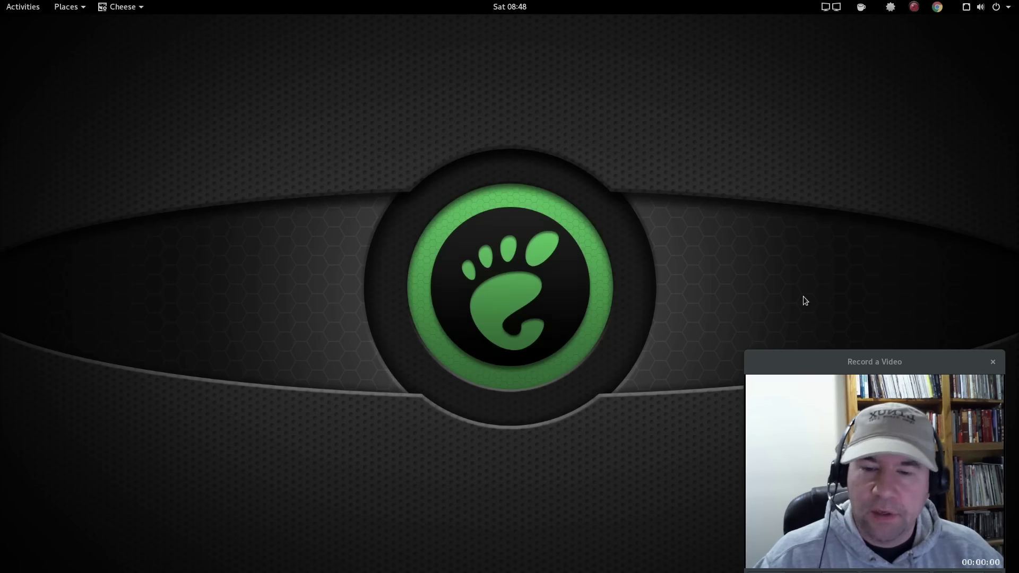
{"action": "left_click", "coordinate": [890, 7]}
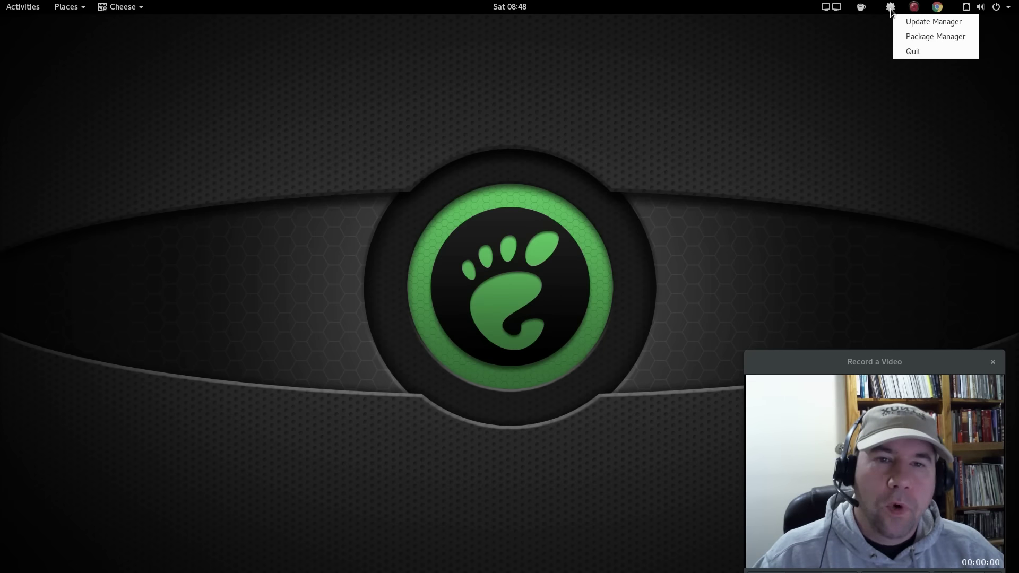
Step: Launch Package Manager and browse its Groups, State and Repositories tabs before returning to Search
{"action": "left_click", "coordinate": [902, 40]}
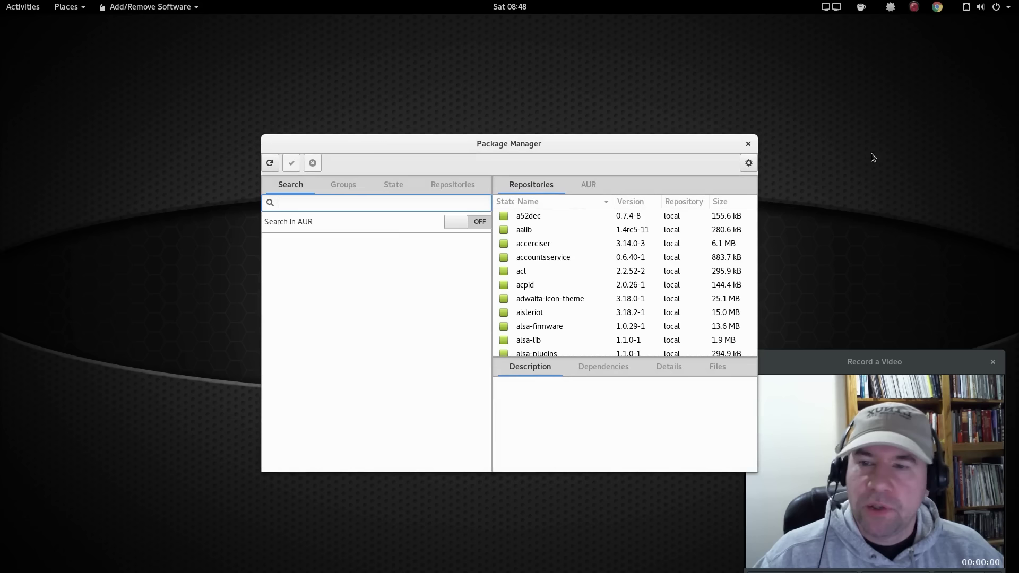
{"action": "left_click", "coordinate": [347, 187]}
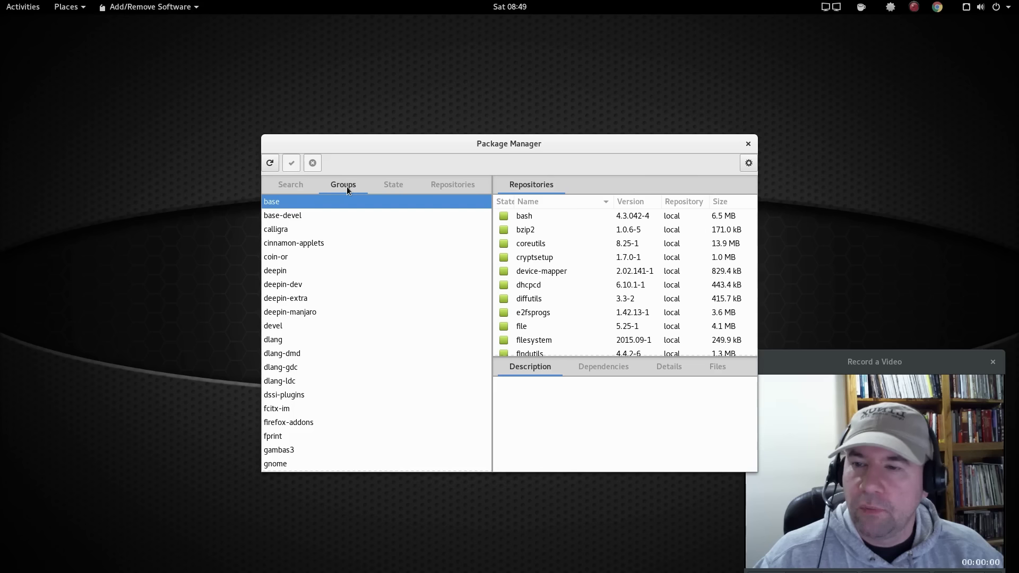
{"action": "left_click", "coordinate": [381, 187]}
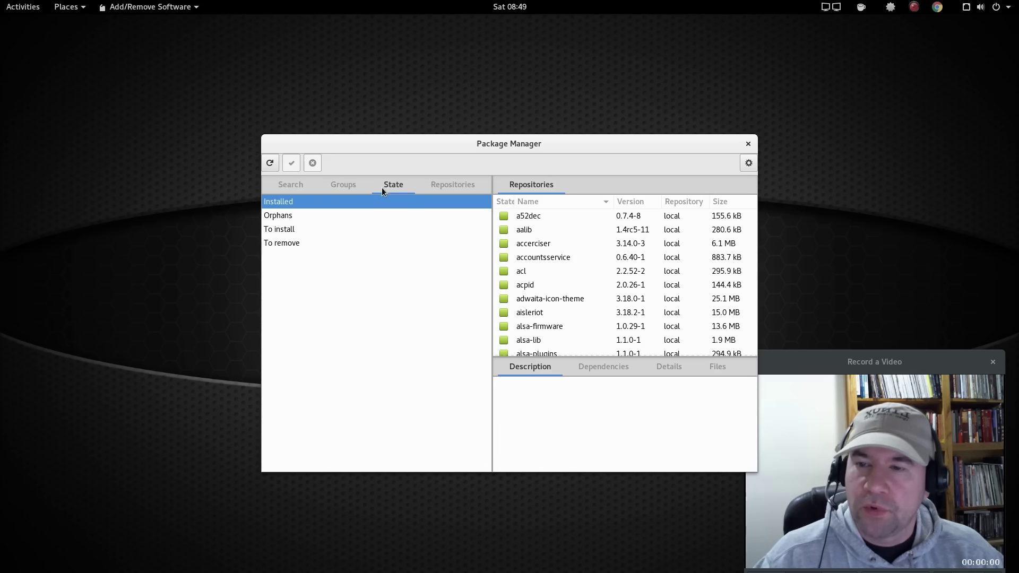
{"action": "left_click", "coordinate": [436, 187]}
{"action": "left_click", "coordinate": [291, 184]}
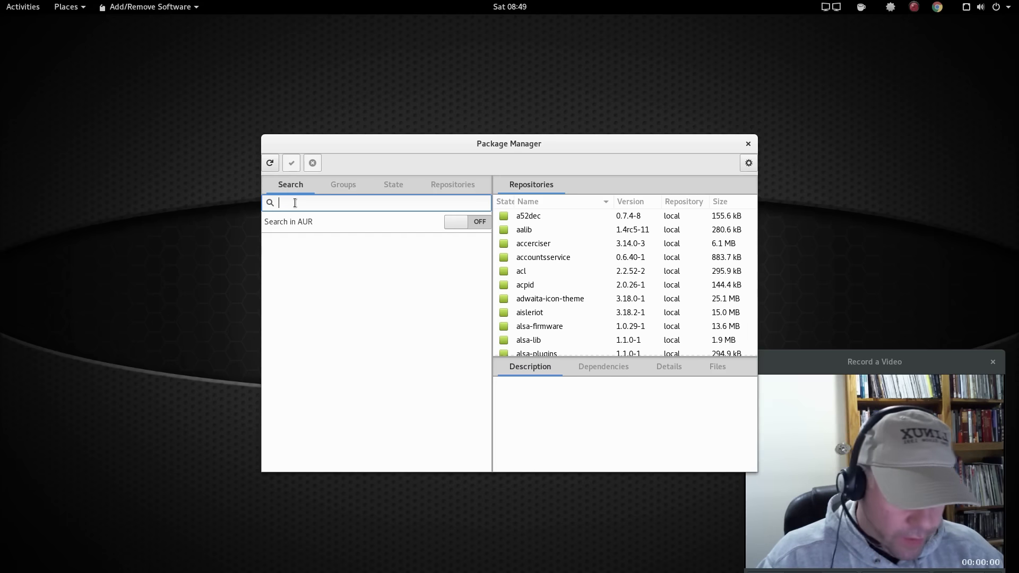
Step: Search packages for '0Ad', view the 0ad package's action menu, then clear the search
{"action": "type", "text": "0Ad"}
{"action": "key", "text": "Return"}
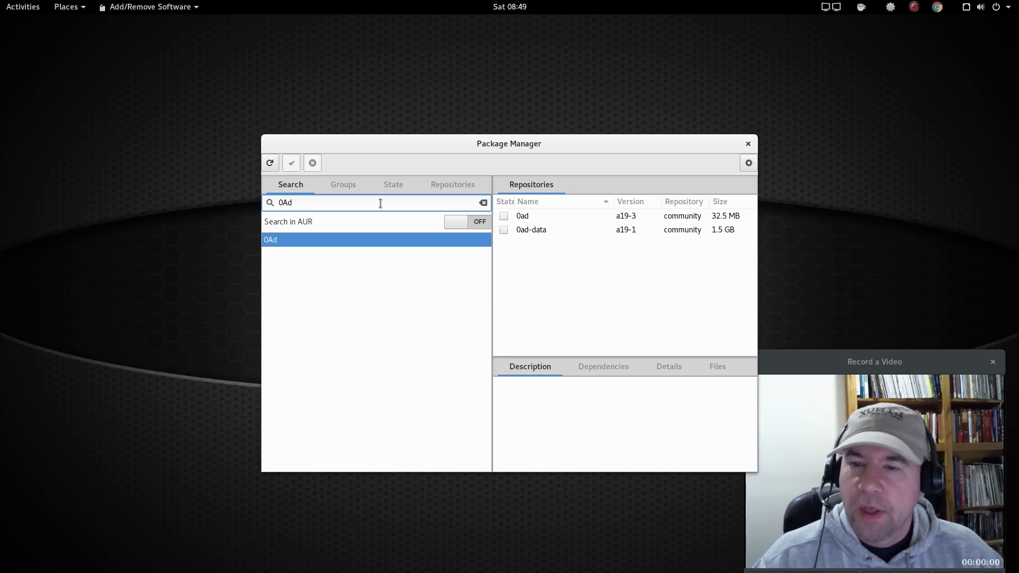
{"action": "right_click", "coordinate": [522, 215]}
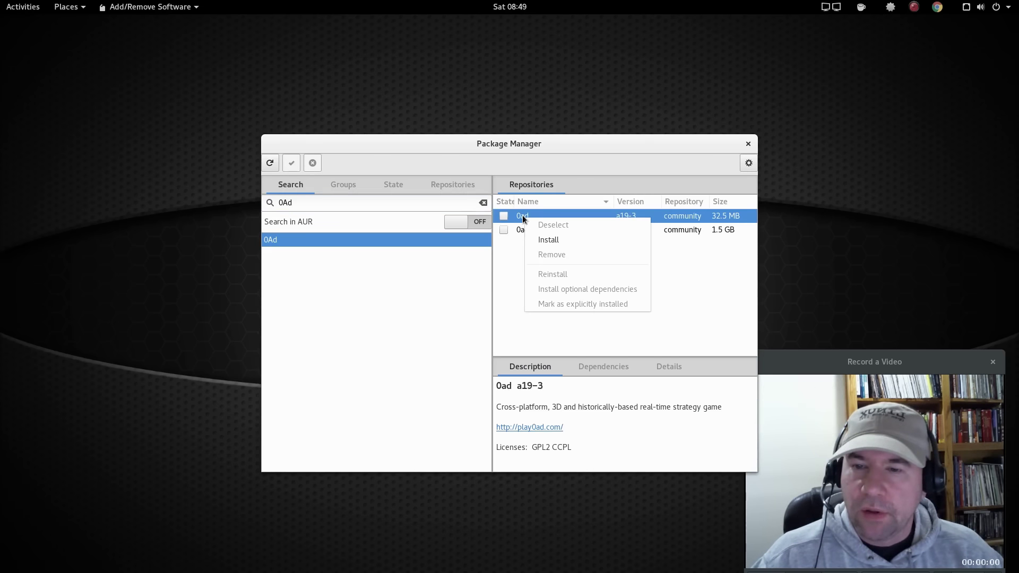
{"action": "left_click", "coordinate": [518, 263]}
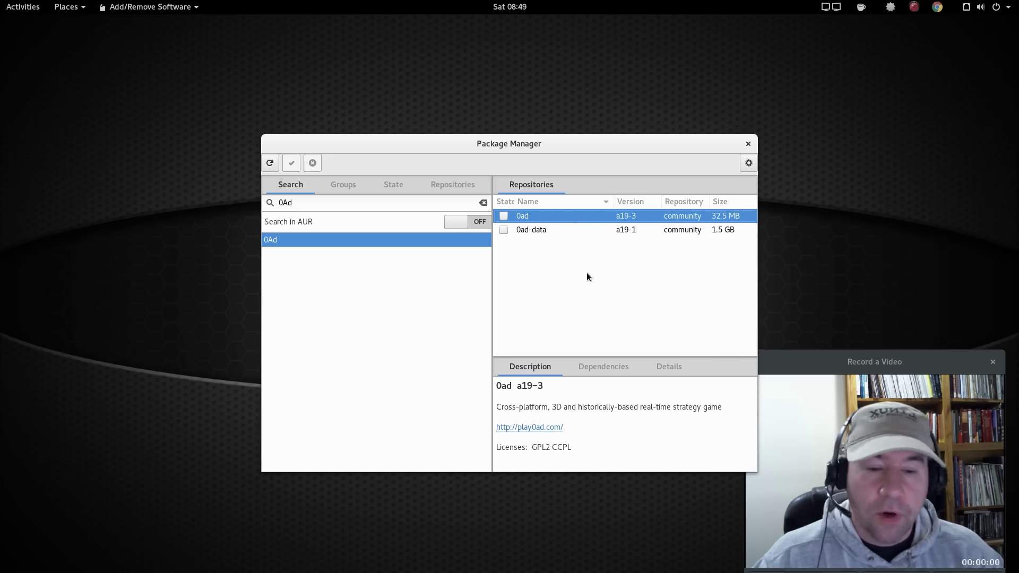
{"action": "left_click", "coordinate": [483, 203]}
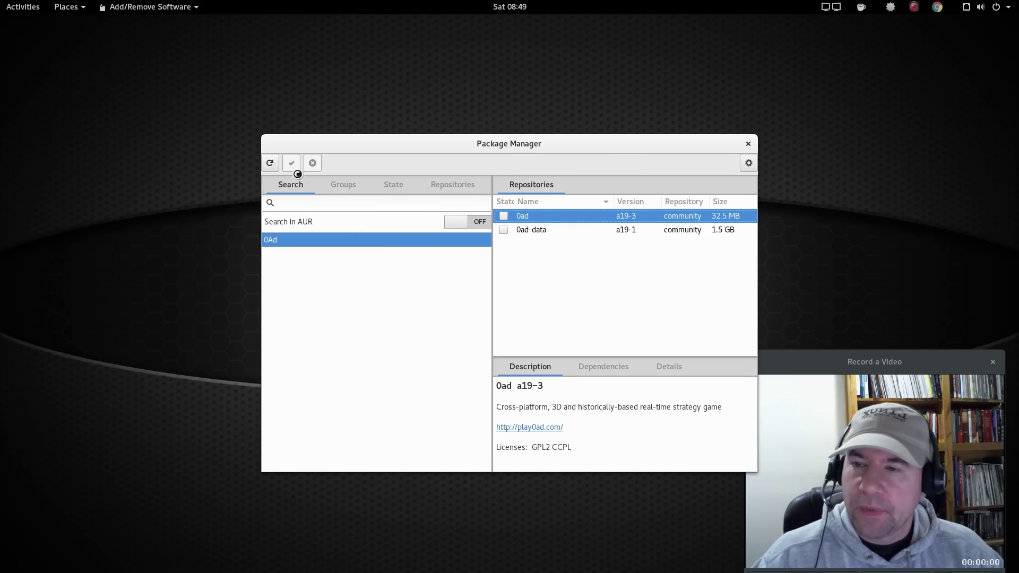
{"action": "left_click", "coordinate": [747, 161]}
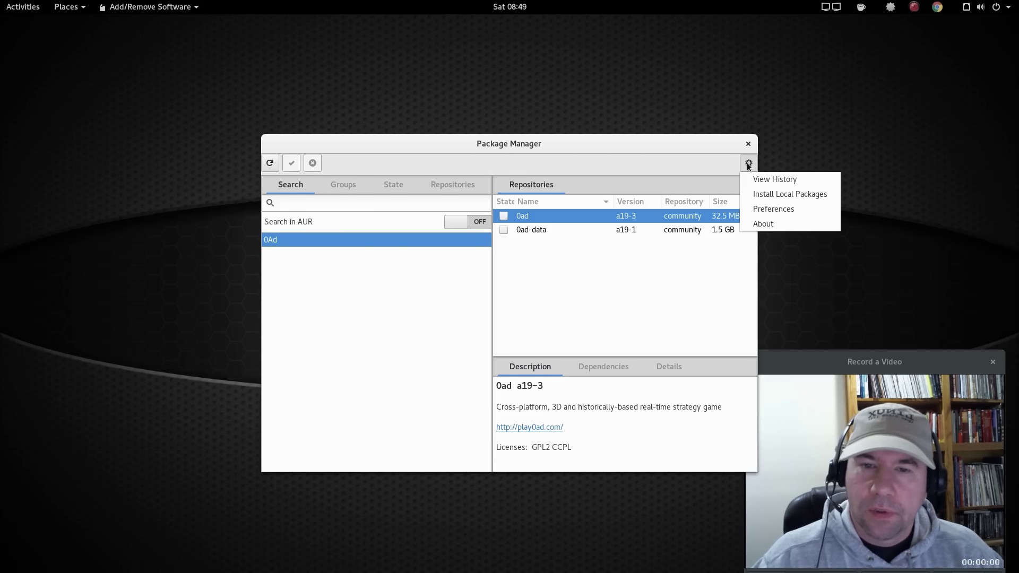
{"action": "left_click", "coordinate": [765, 208]}
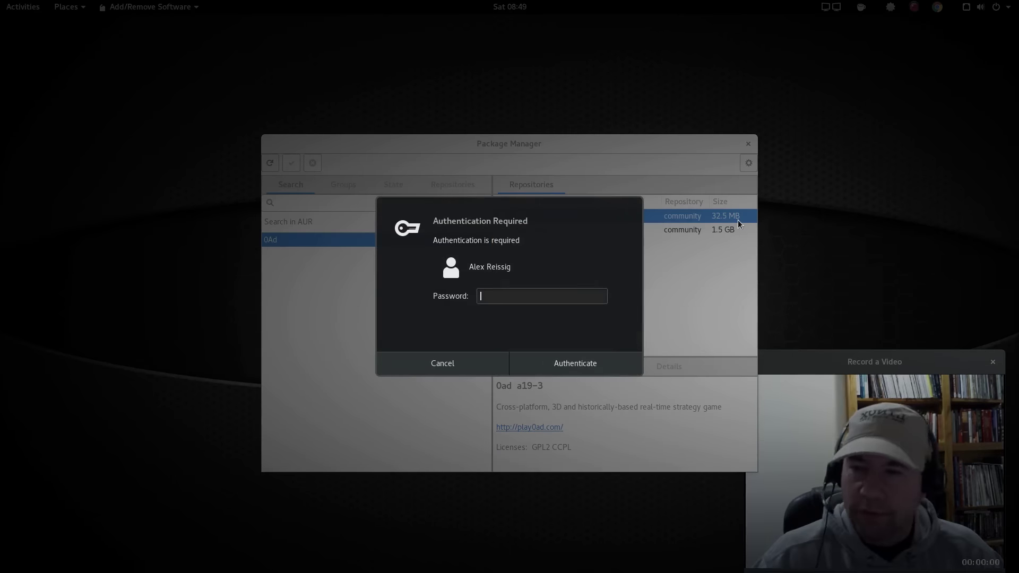
{"action": "type", "text": "•••••"}
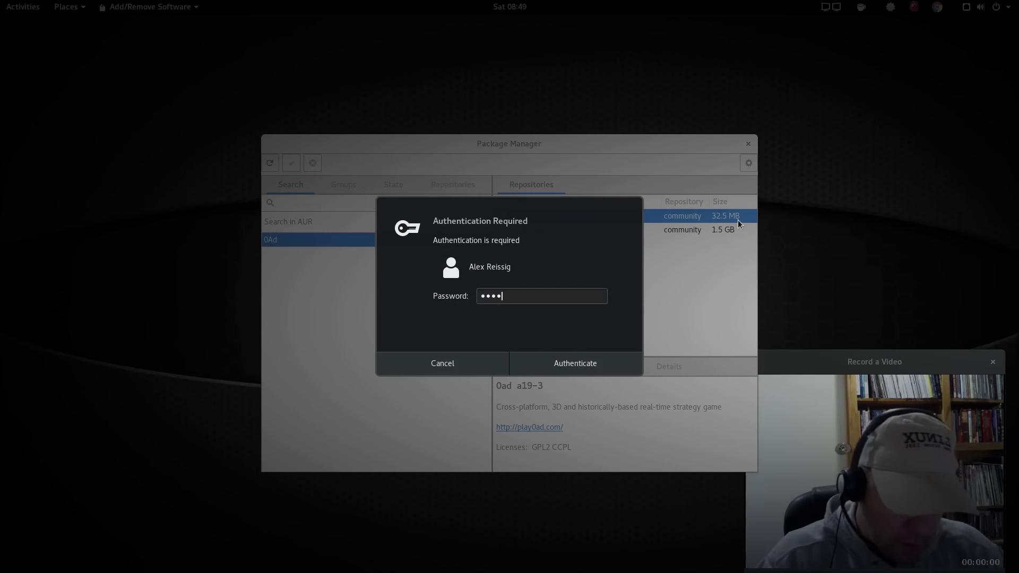
{"action": "type", "text": "•••••"}
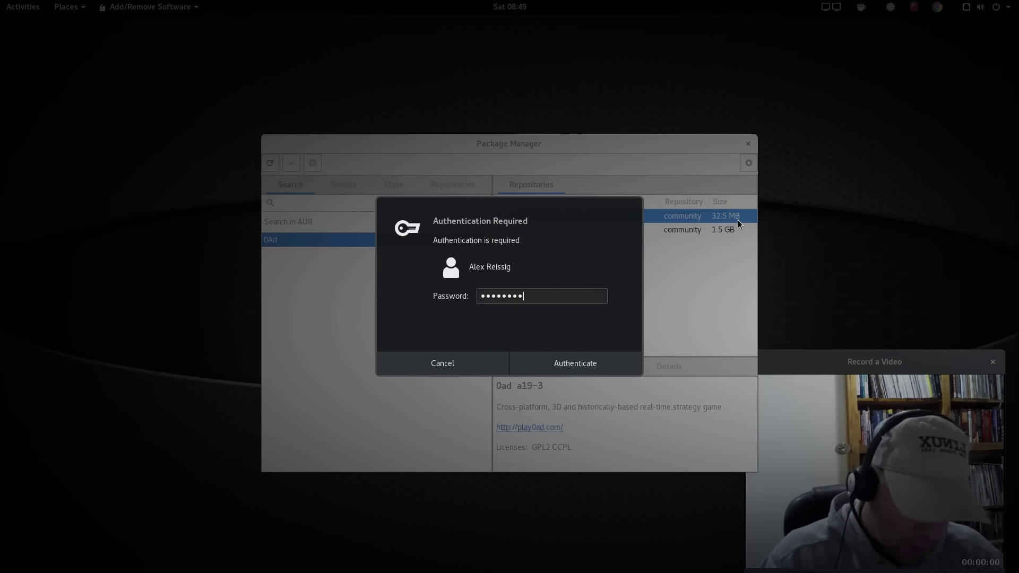
{"action": "type", "text": "•••"}
{"action": "key", "text": "Return"}
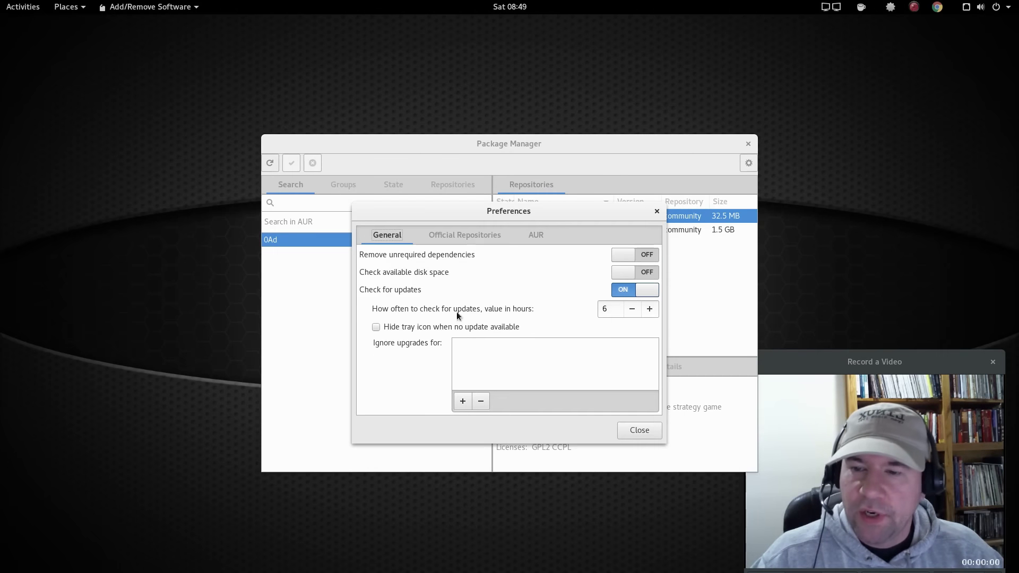
{"action": "left_click", "coordinate": [443, 234]}
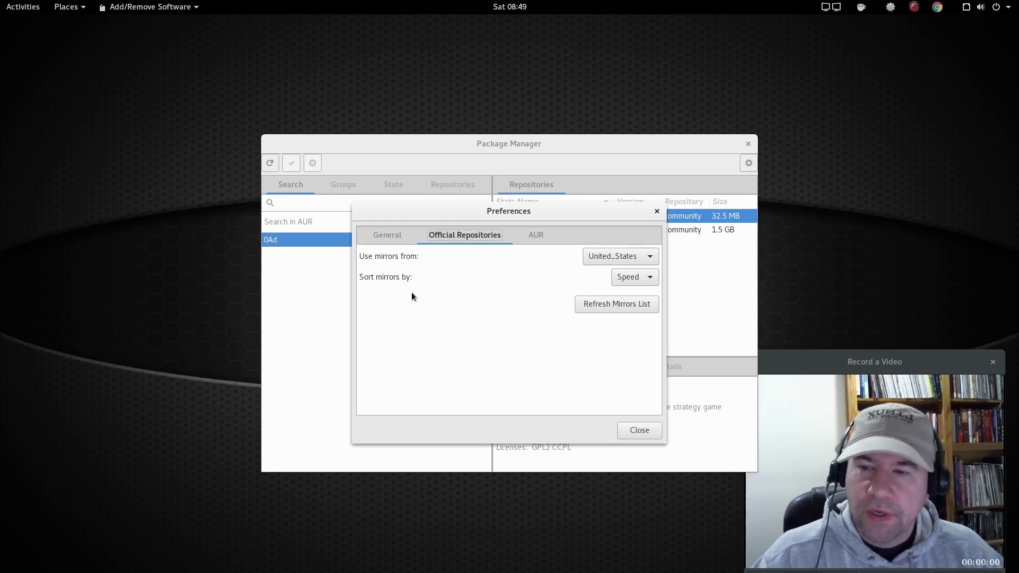
{"action": "left_click", "coordinate": [537, 235]}
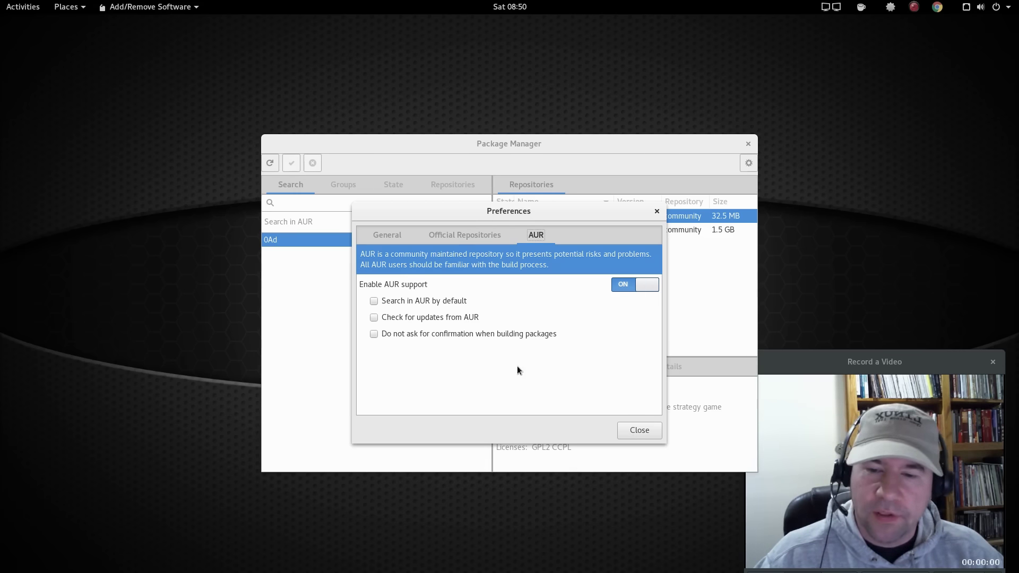
{"action": "left_click", "coordinate": [638, 430]}
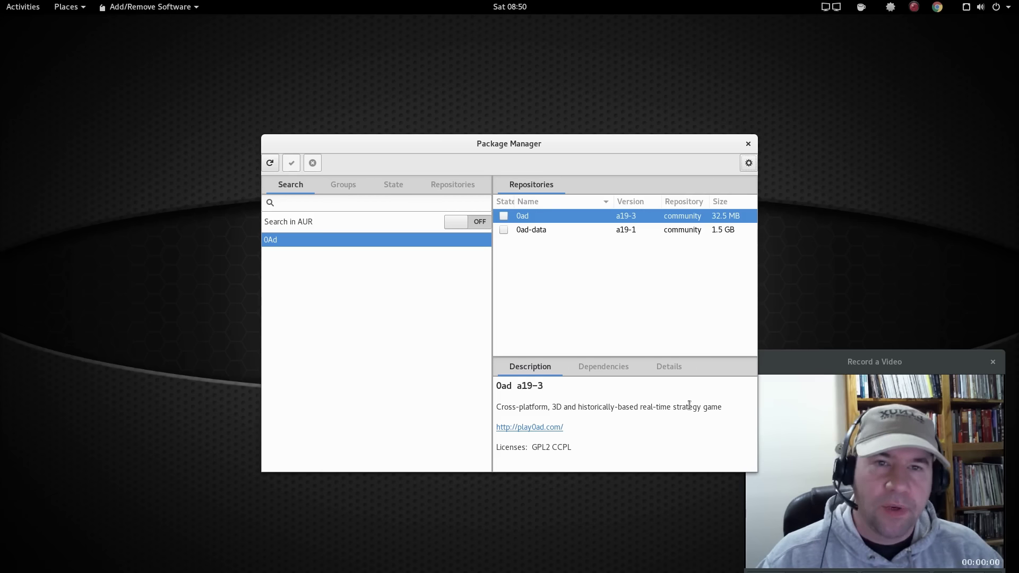
Step: Close the Pamac Package Manager window from its title bar
{"action": "left_click", "coordinate": [748, 144]}
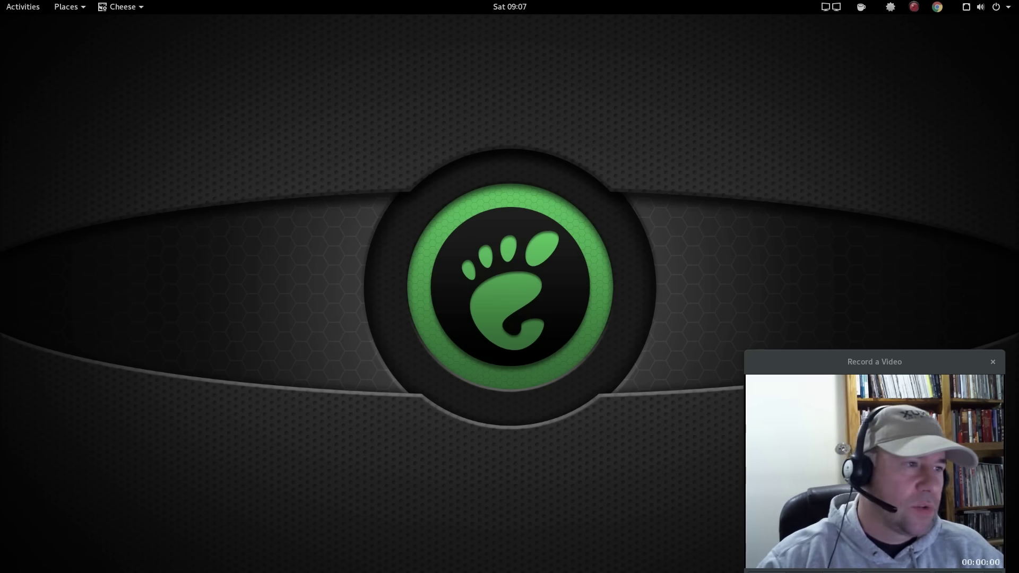
Step: In a new Chrome tab, Google 'aur' and open the AUR (en) - Home result
{"action": "key", "text": "alt+Tab"}
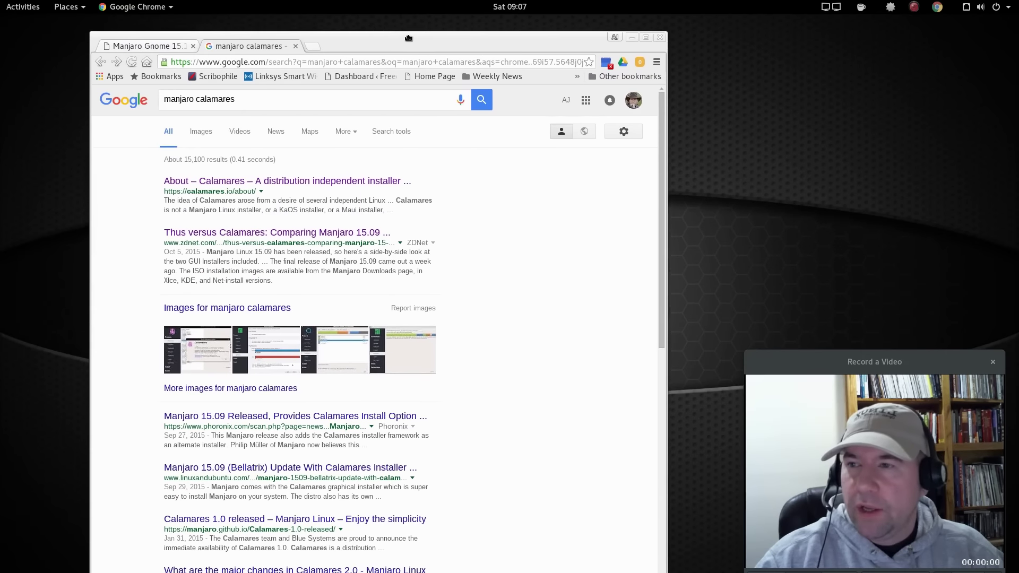
{"action": "left_click_drag", "start_coordinate": [403, 38], "coordinate": [395, 35]}
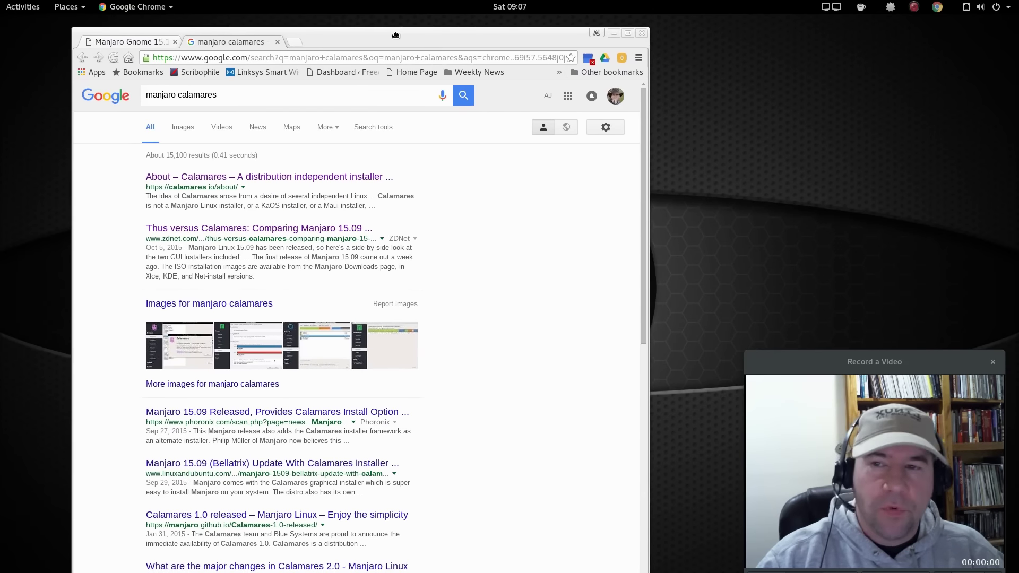
{"action": "left_click", "coordinate": [293, 41]}
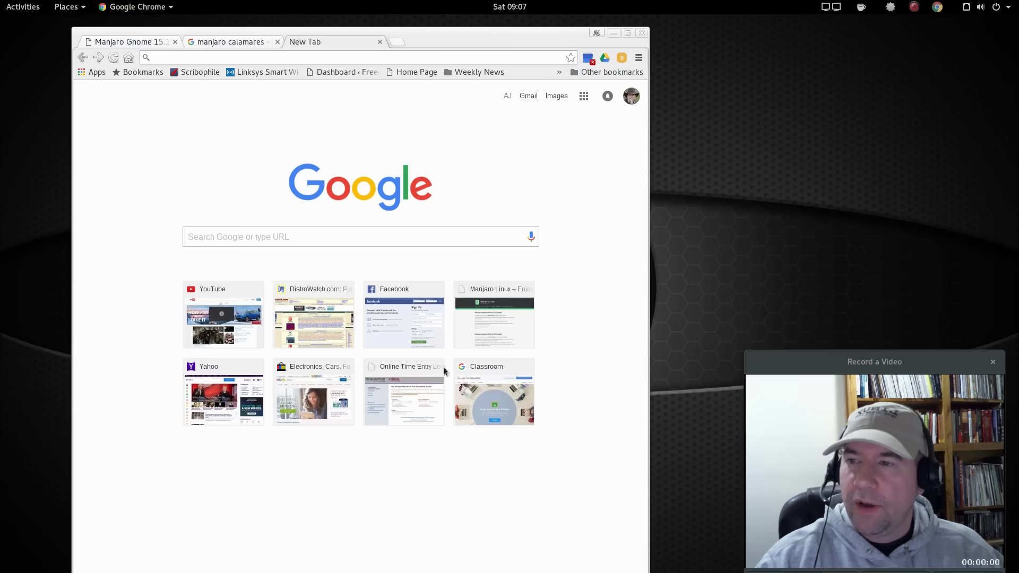
{"action": "left_click", "coordinate": [329, 230]}
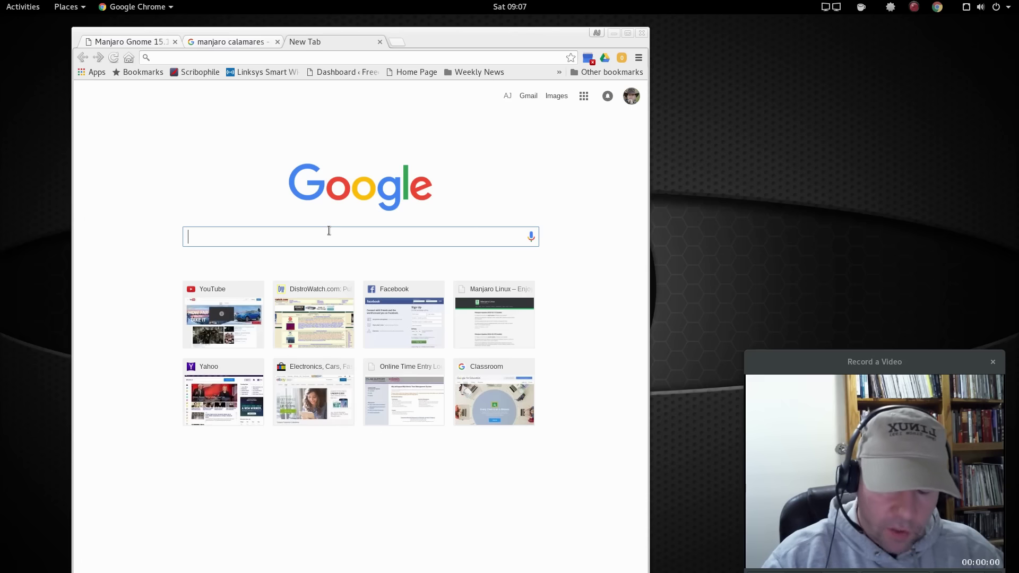
{"action": "type", "text": "aur"}
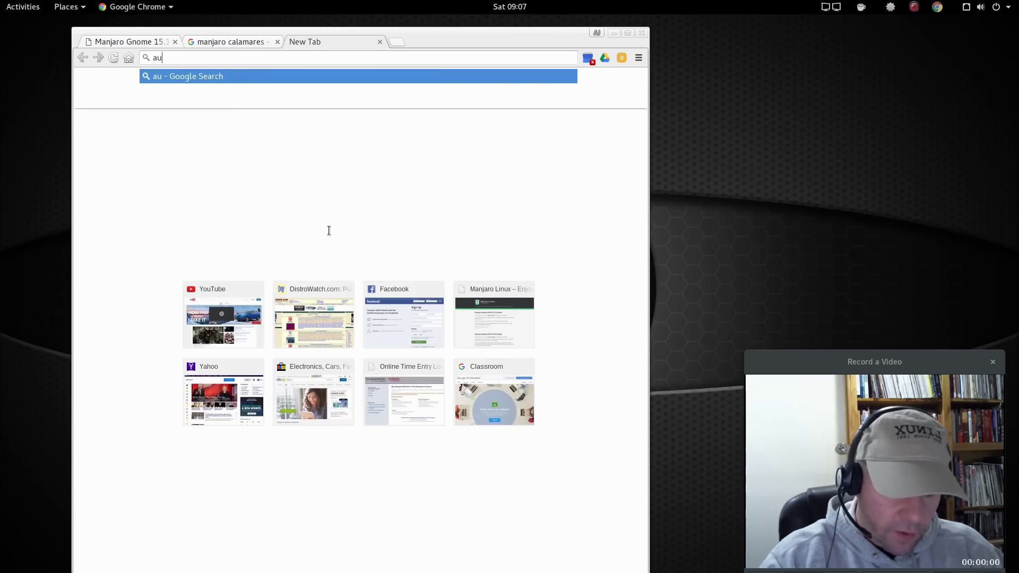
{"action": "key", "text": "Return"}
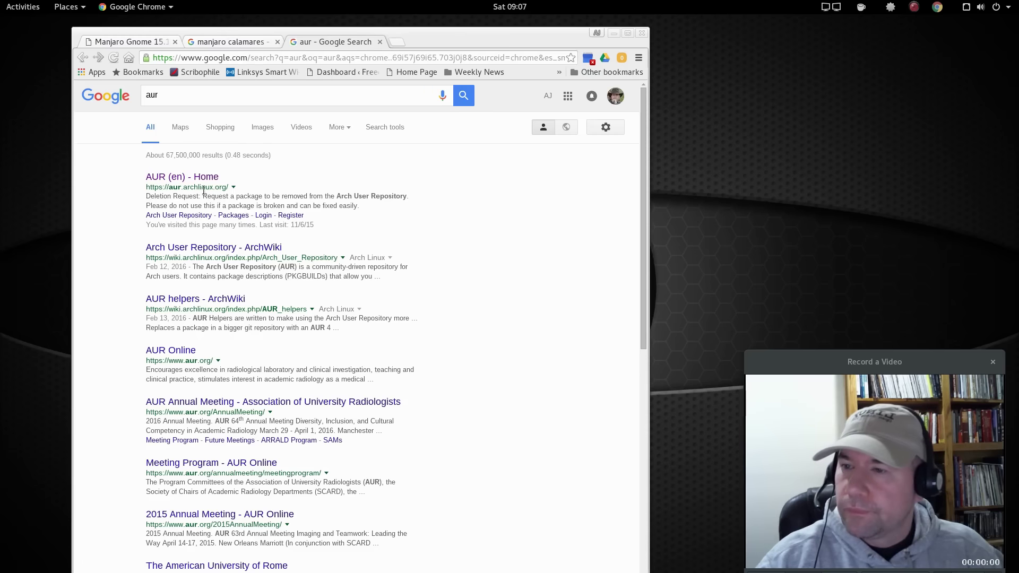
{"action": "left_click", "coordinate": [201, 176]}
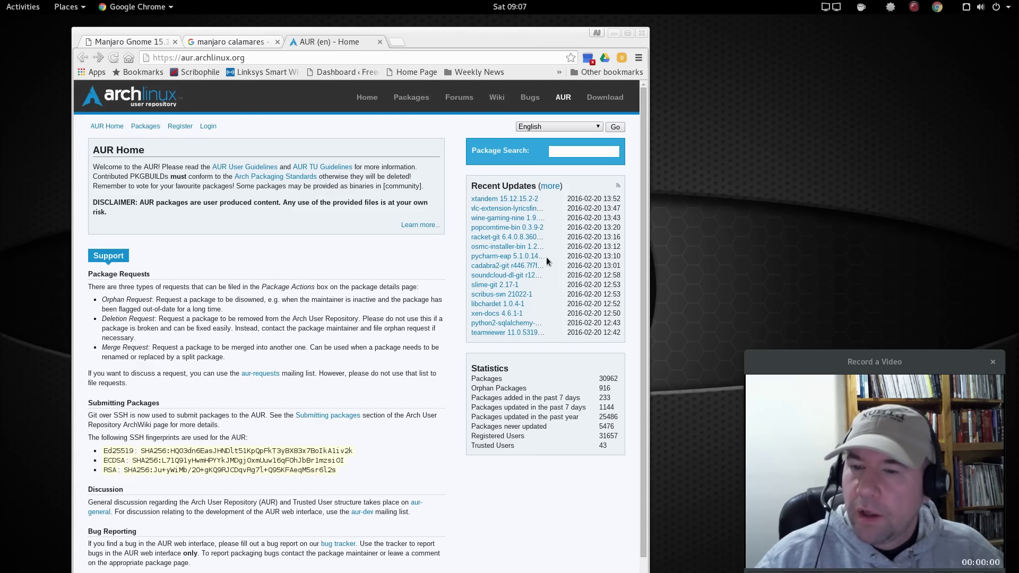
Step: Run an AUR package search for 'gnome', returning 459 packages
{"action": "left_click", "coordinate": [562, 151]}
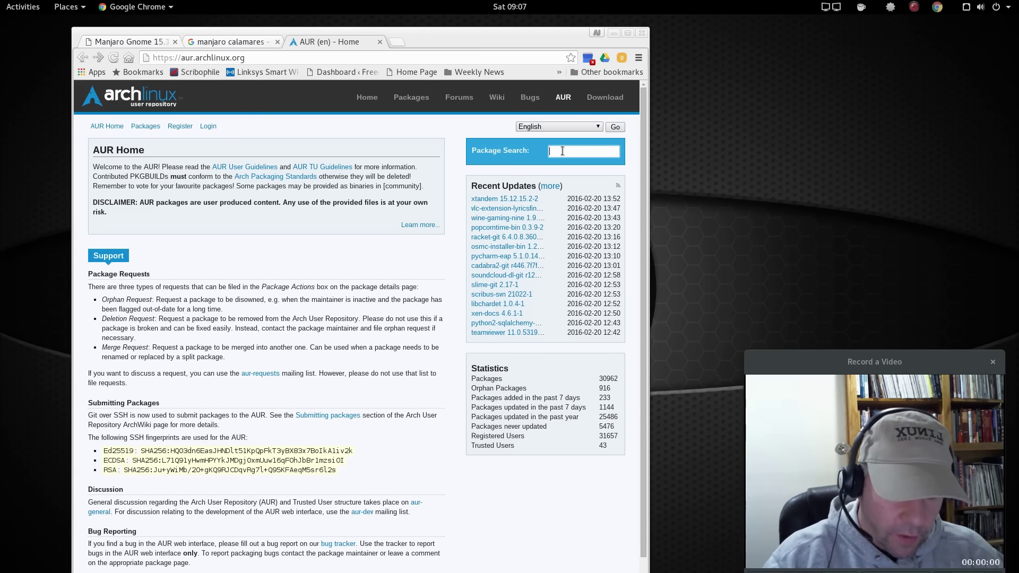
{"action": "type", "text": "gnome"}
{"action": "key", "text": "Return"}
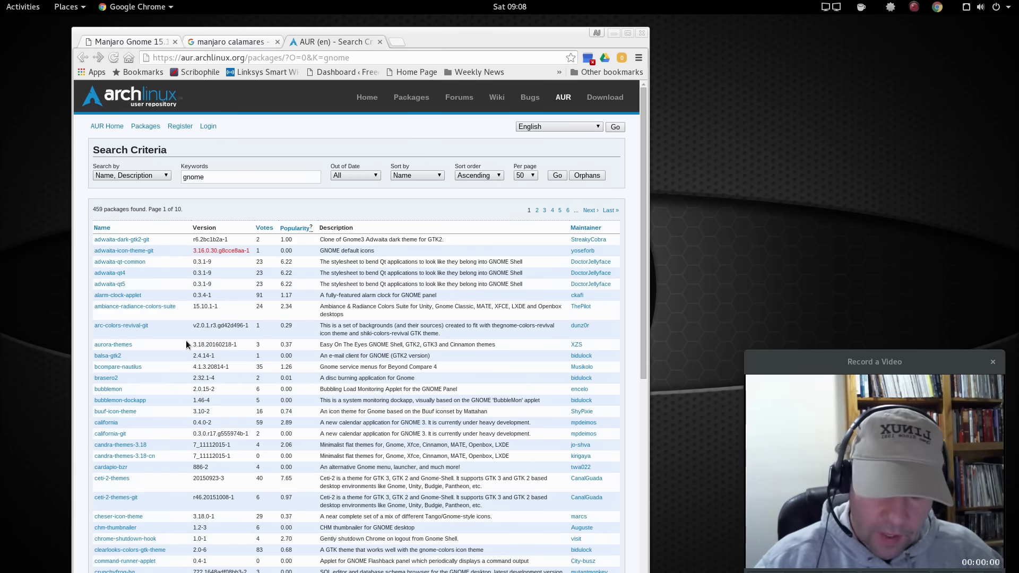
Step: Launch Terminal by searching 'ter' in the Activities overview
{"action": "key", "text": "super"}
{"action": "type", "text": "ter"}
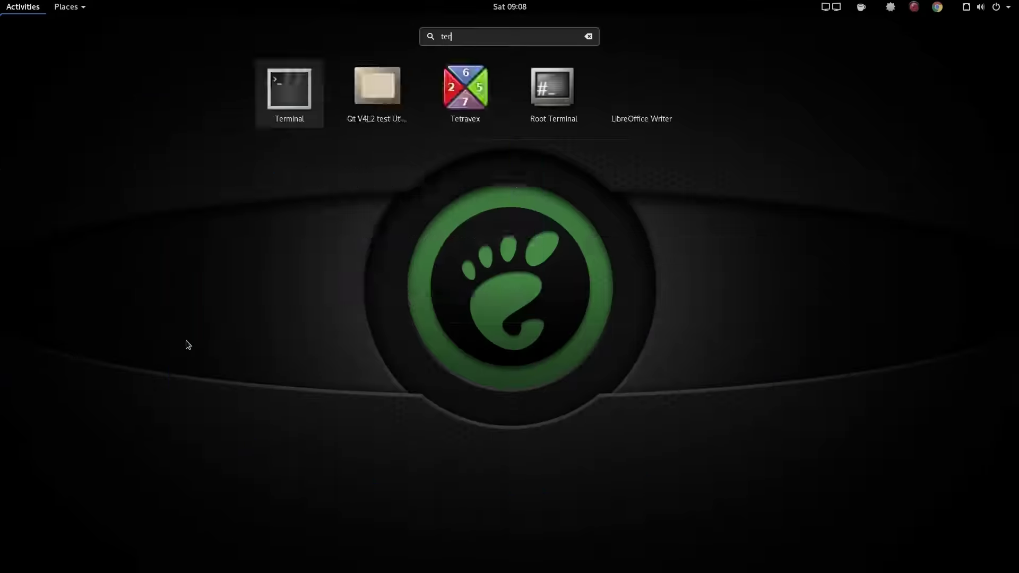
{"action": "key", "text": "Return"}
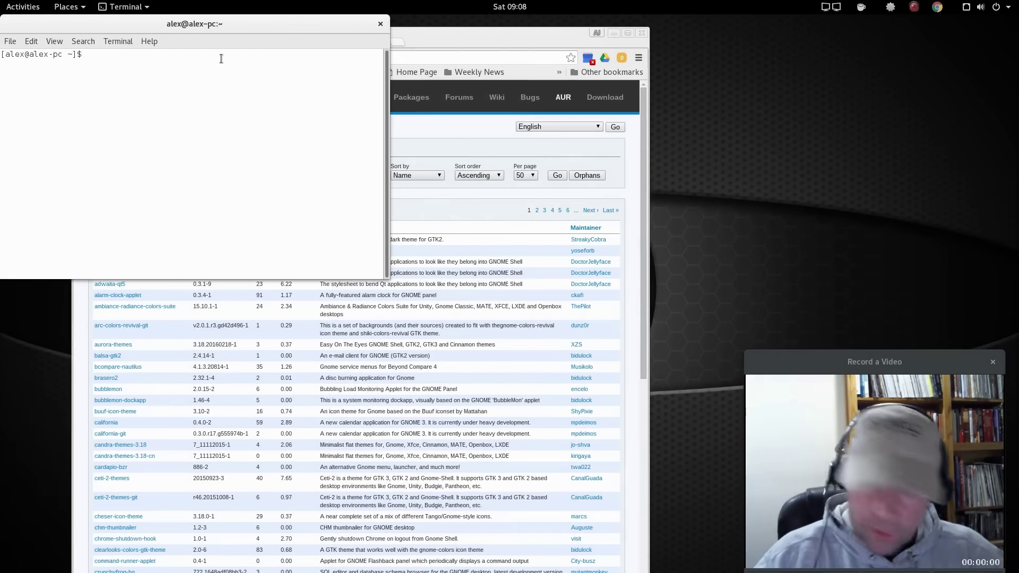
Step: Run 'yaourt aurora-themes' with the terminal moved to the right
{"action": "type", "text": "yaour"}
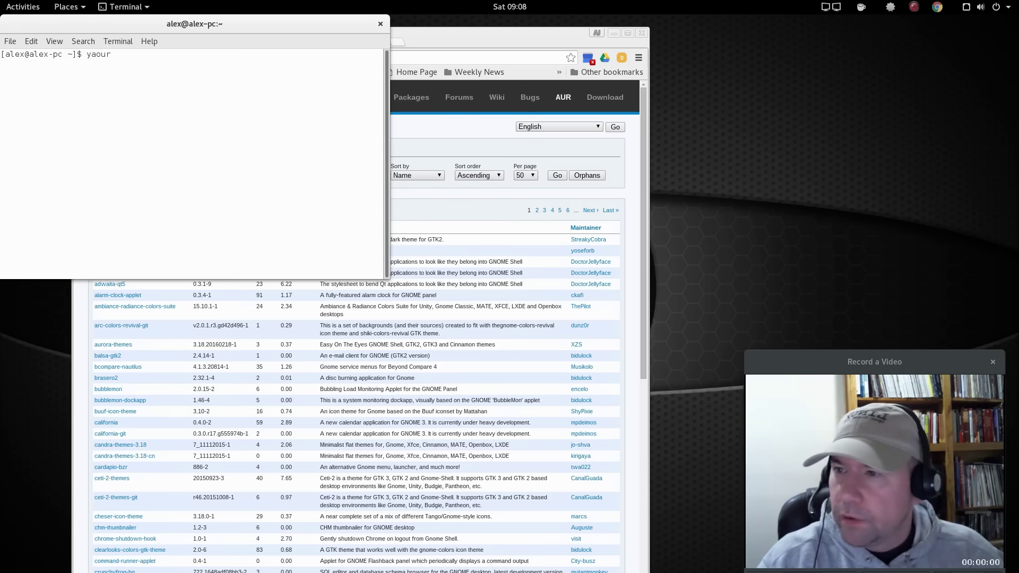
{"action": "type", "text": "t"}
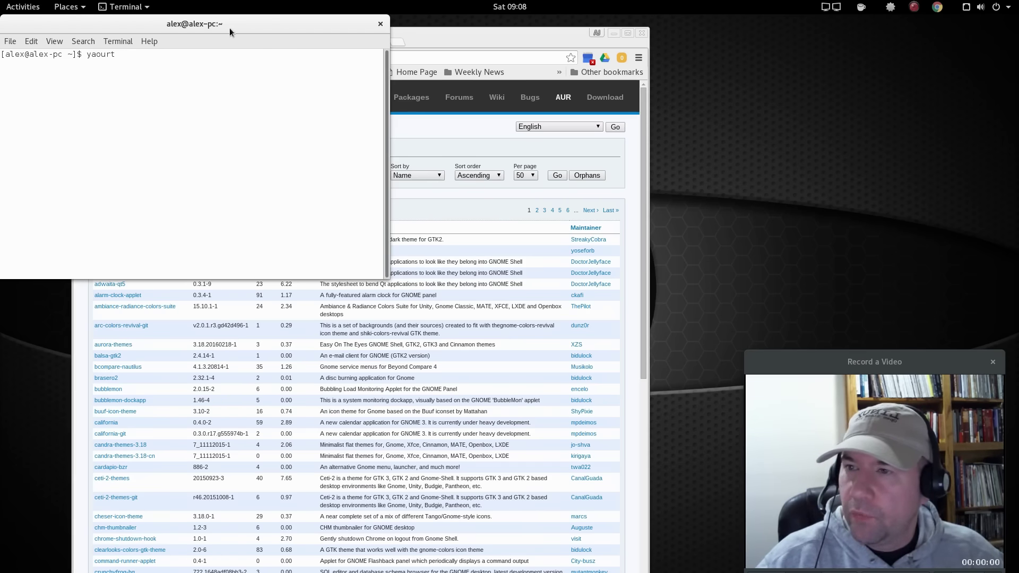
{"action": "left_click_drag", "start_coordinate": [241, 24], "coordinate": [788, 49]}
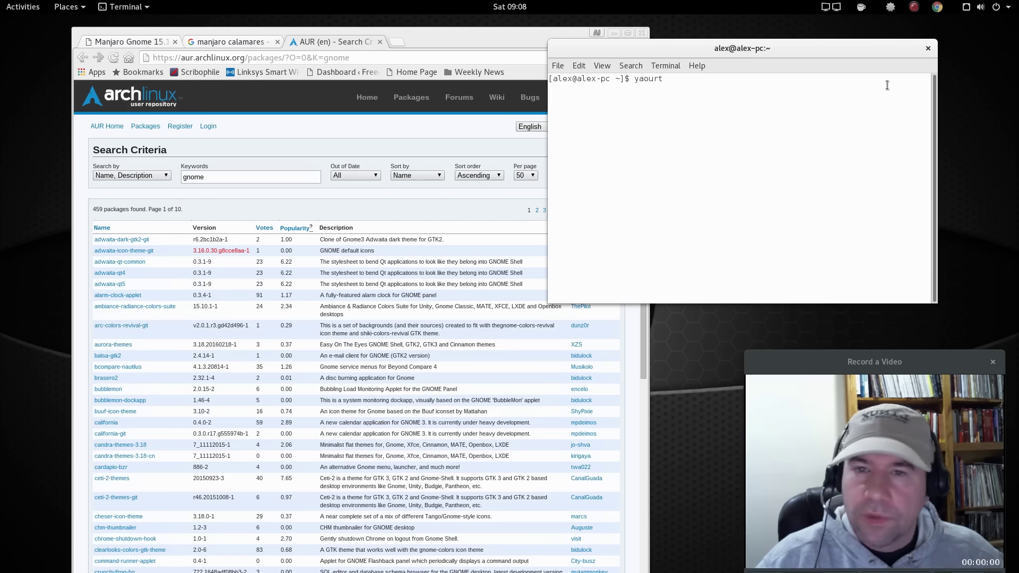
{"action": "type", "text": "au"}
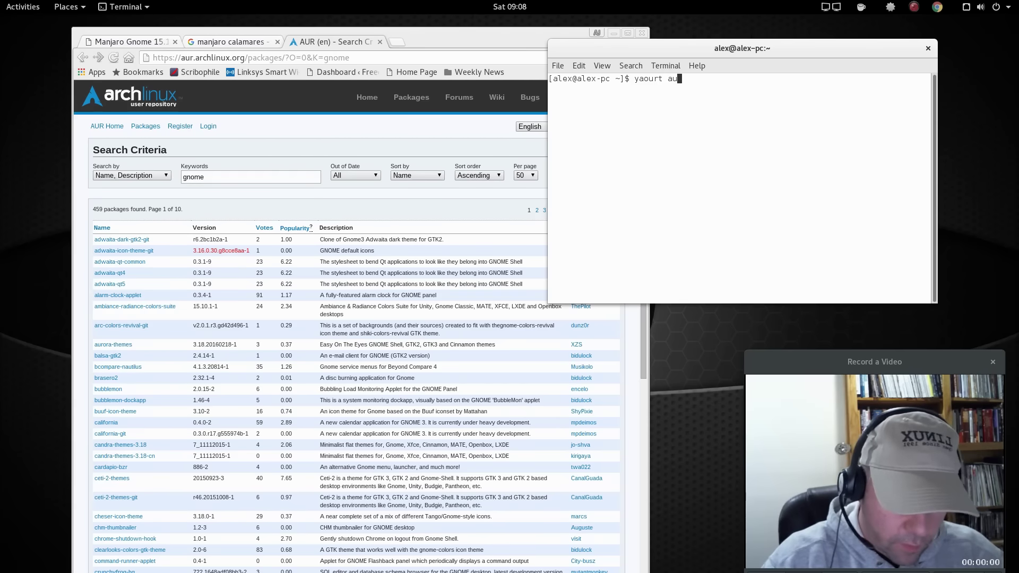
{"action": "type", "text": "rora-"}
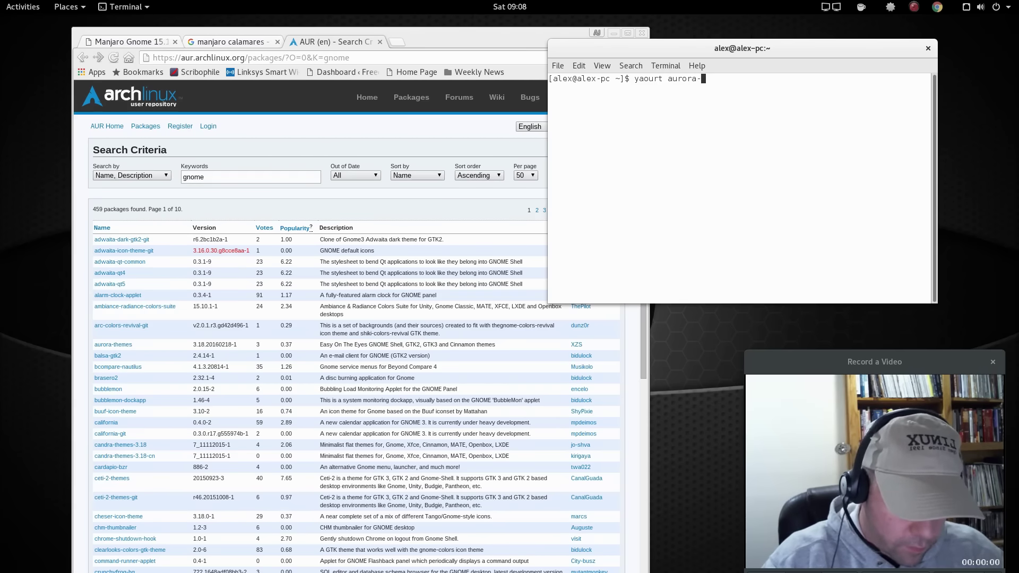
{"action": "type", "text": "themes"}
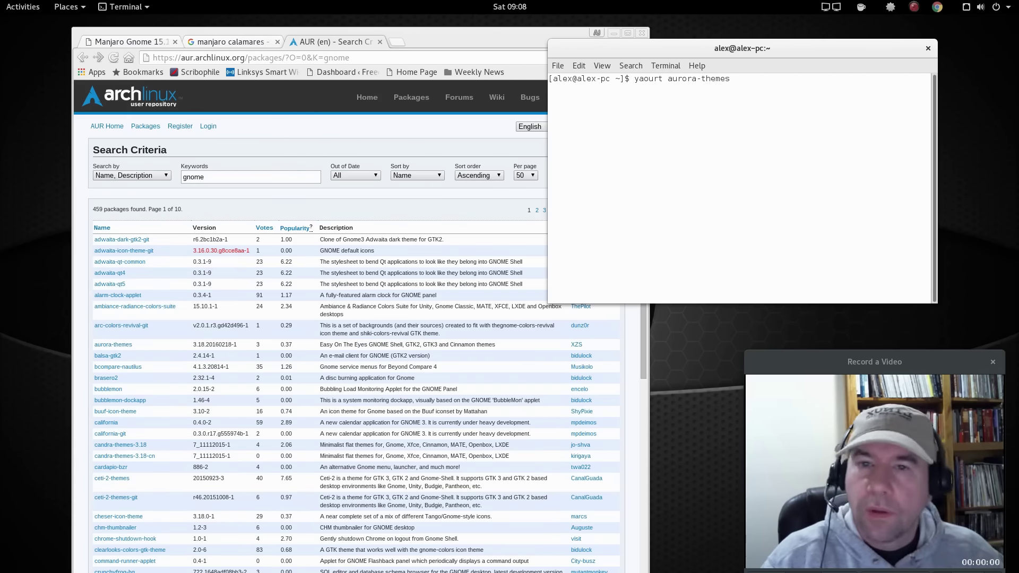
{"action": "key", "text": "Return"}
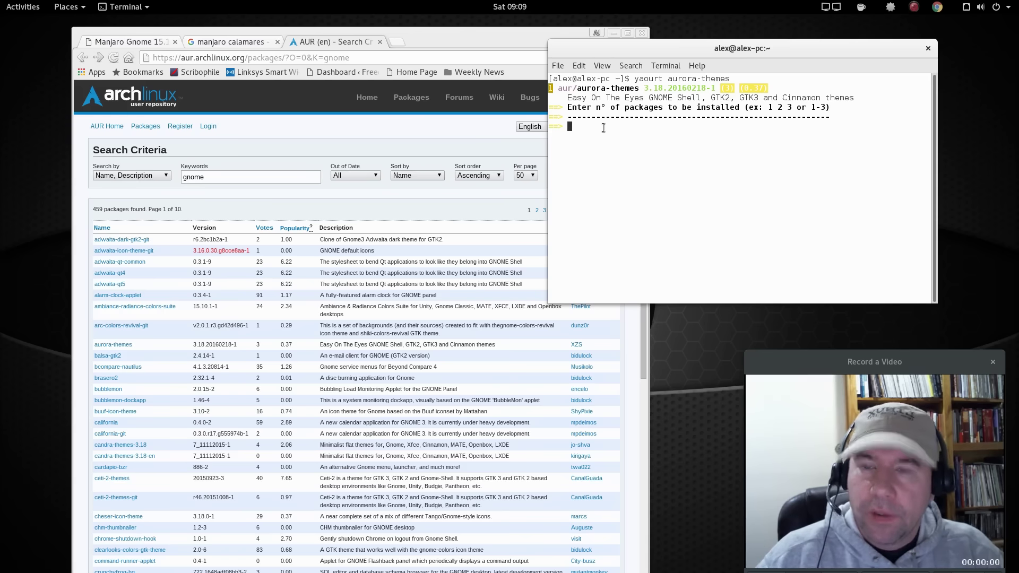
Step: Pick package 1, decline editing the PKGBUILD, and continue building aurora-themes
{"action": "type", "text": "1"}
{"action": "key", "text": "Return"}
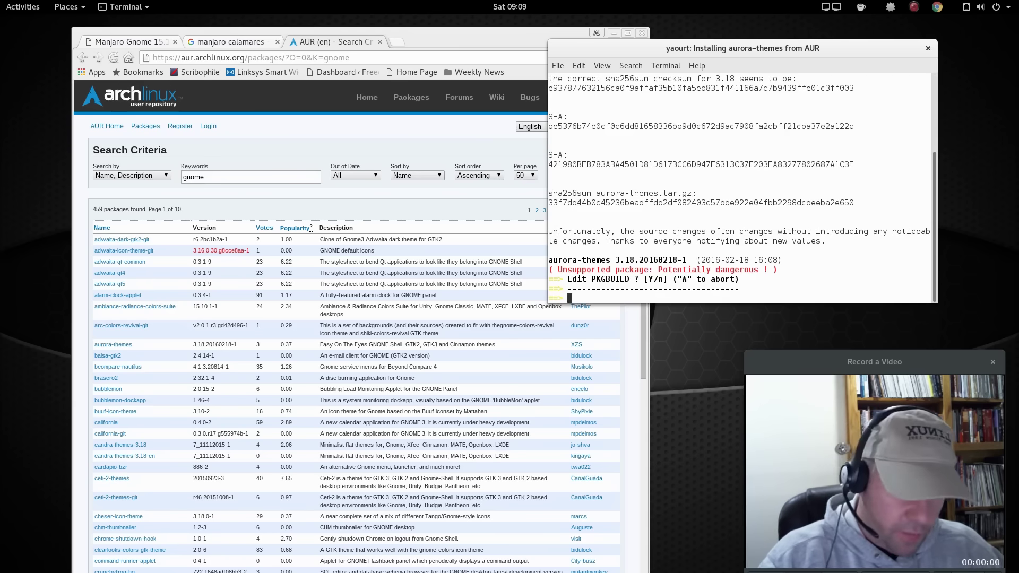
{"action": "type", "text": "n"}
{"action": "key", "text": "Return"}
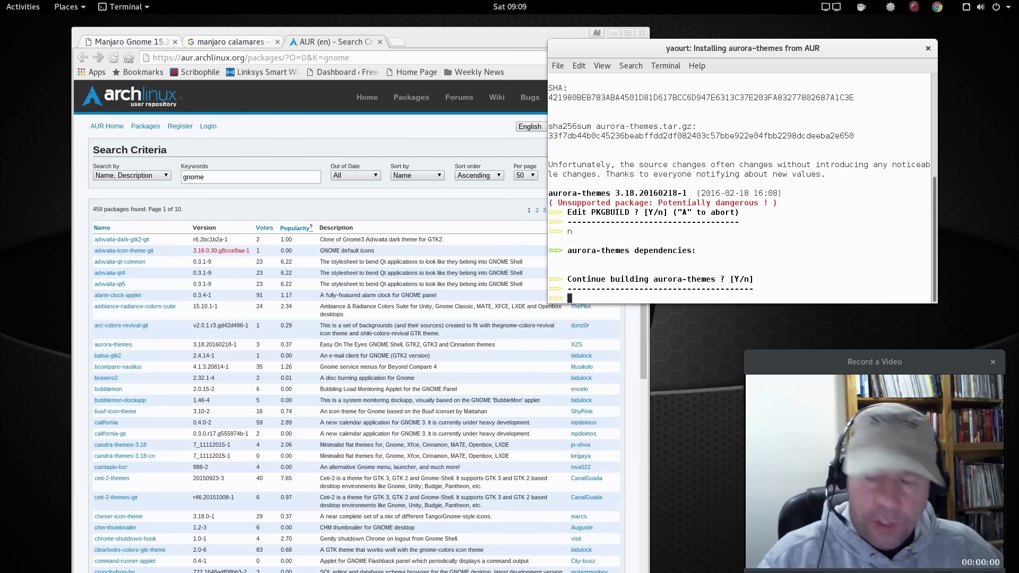
{"action": "key", "text": "Return"}
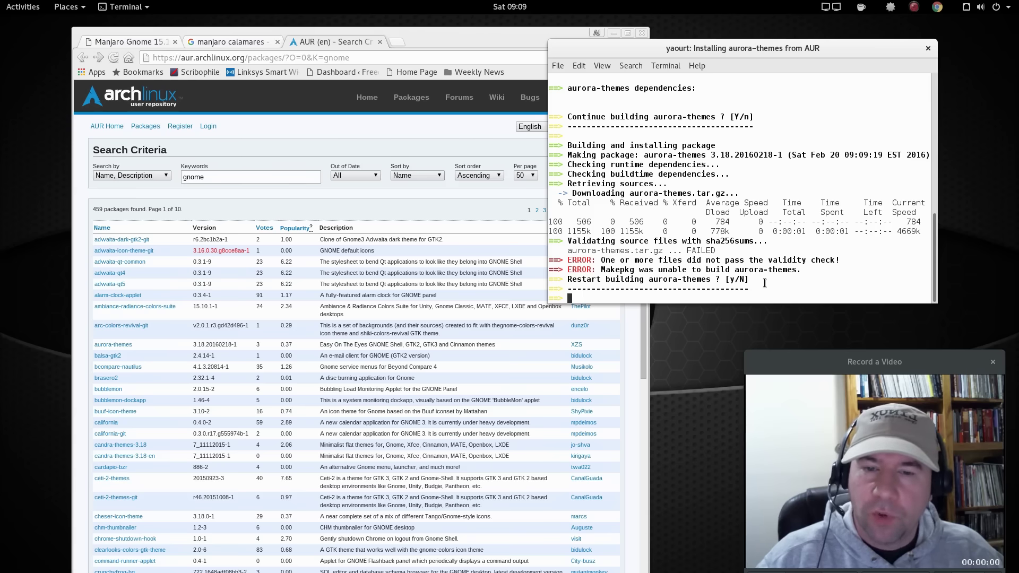
Step: Close the terminal, centre Manjaro Settings Manager, and open its Kernel page
{"action": "left_click", "coordinate": [927, 49]}
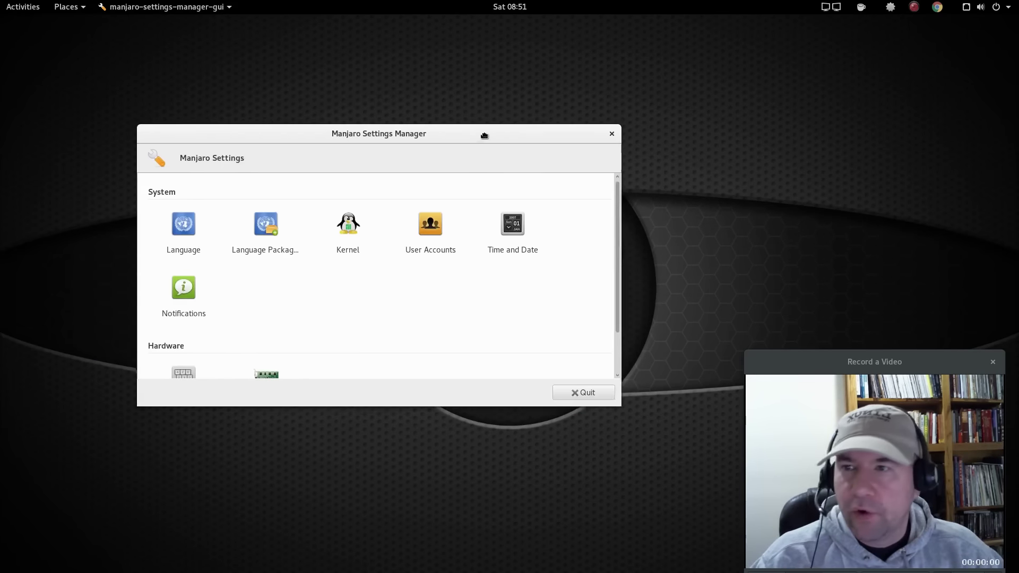
{"action": "left_click_drag", "start_coordinate": [484, 134], "coordinate": [503, 117]}
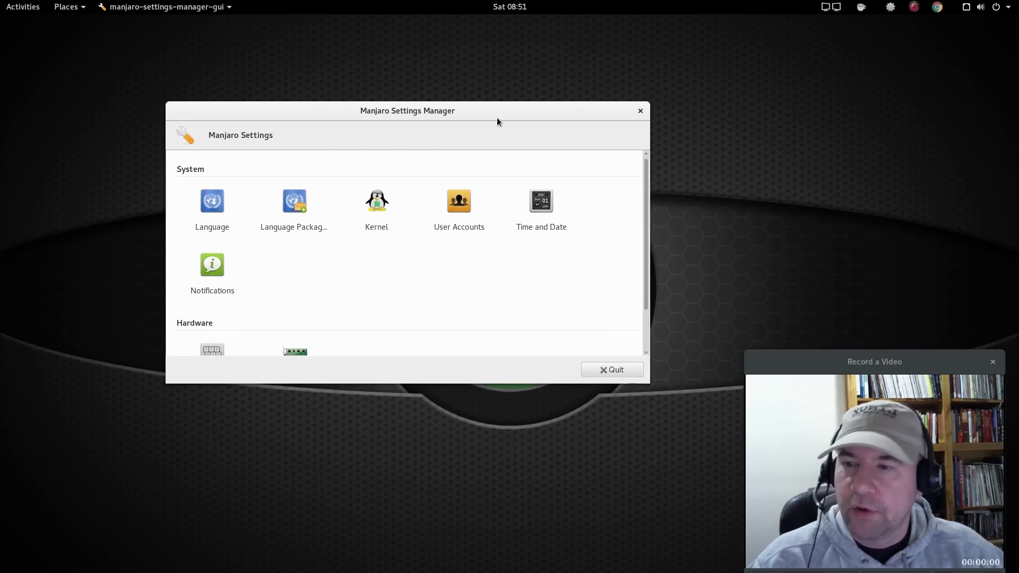
{"action": "left_click", "coordinate": [378, 200]}
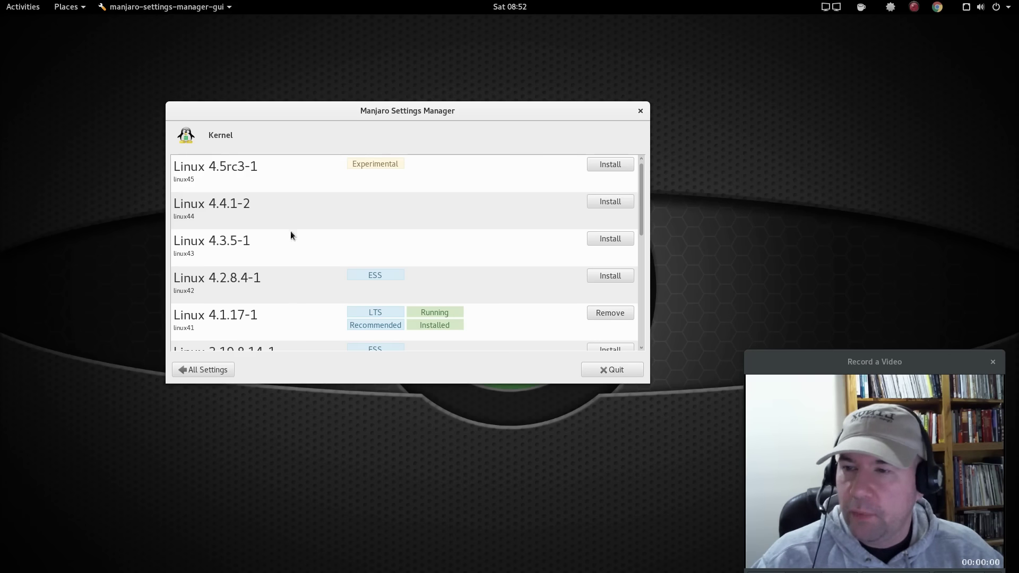
{"action": "scroll", "coordinate": [318, 202], "scroll_direction": "down", "scroll_amount": 5}
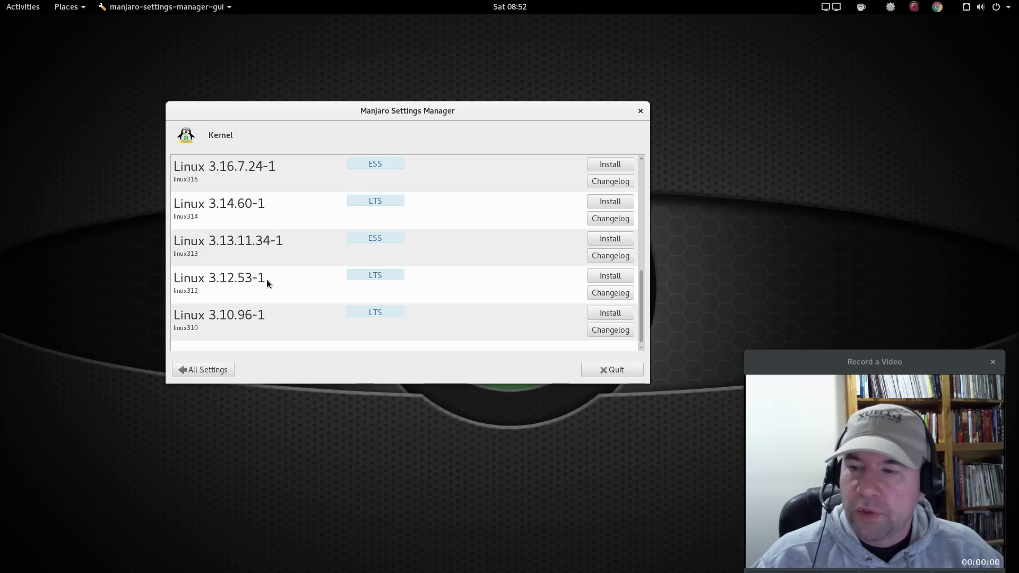
{"action": "scroll", "coordinate": [297, 315], "scroll_direction": "up", "scroll_amount": 10}
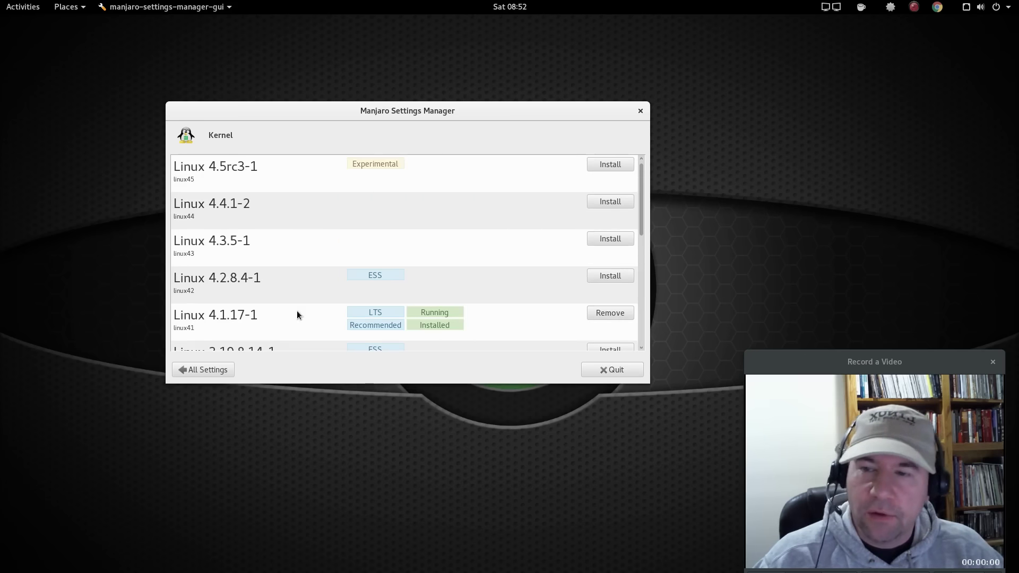
{"action": "scroll", "coordinate": [543, 327], "scroll_direction": "down", "scroll_amount": 10}
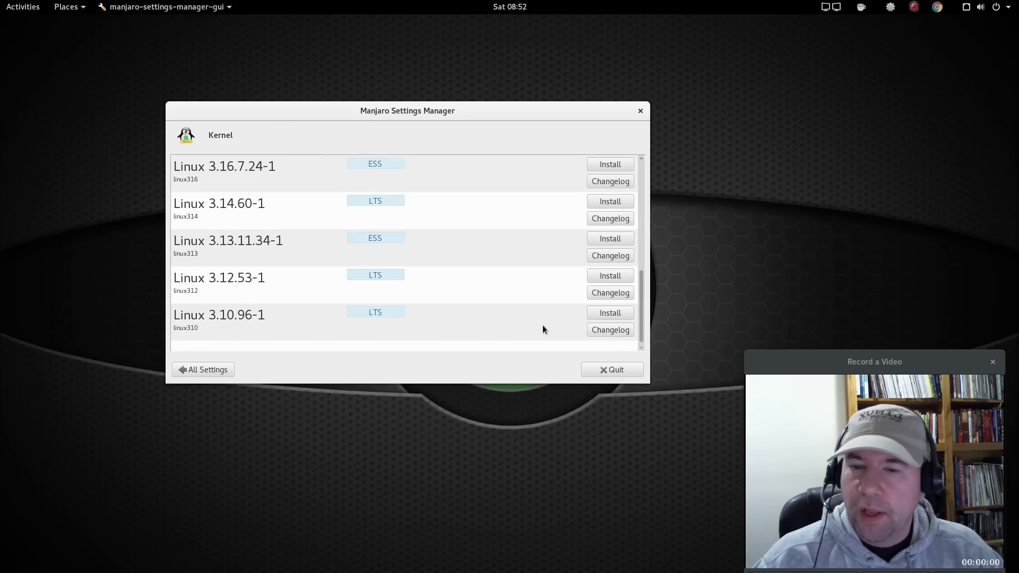
{"action": "scroll", "coordinate": [542, 329], "scroll_direction": "up", "scroll_amount": 10}
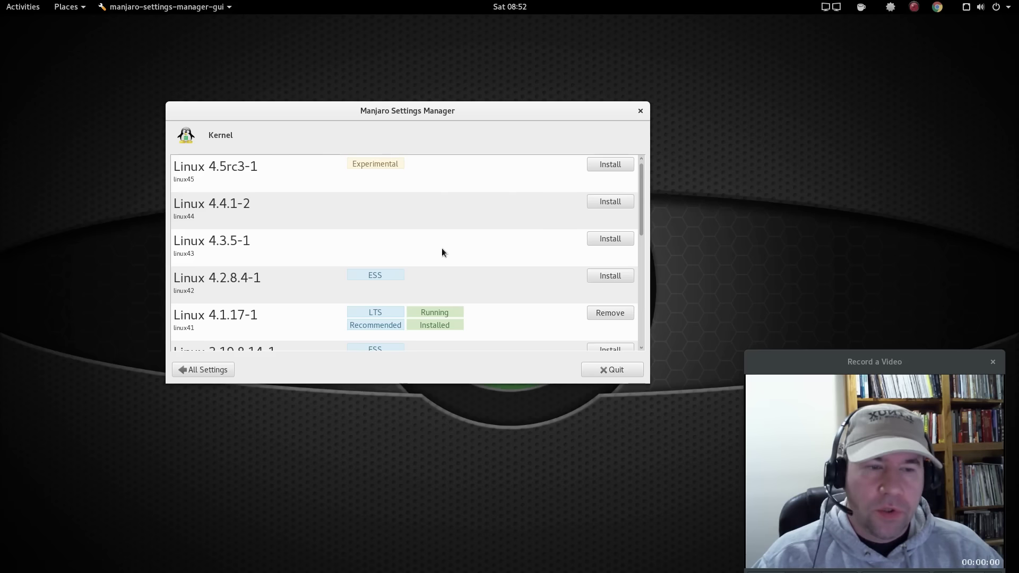
{"action": "left_click", "coordinate": [213, 371]}
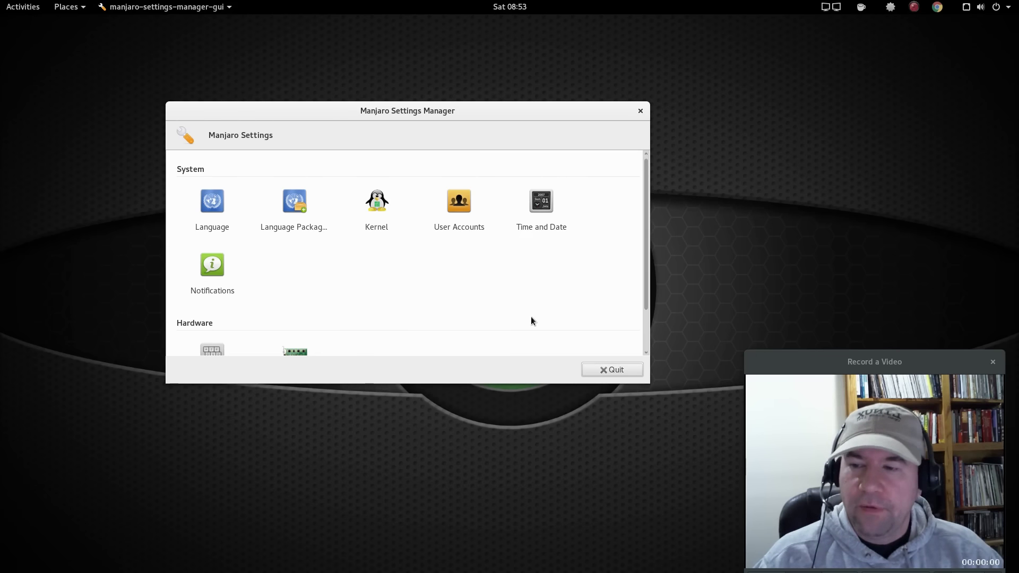
{"action": "scroll", "coordinate": [517, 317], "scroll_direction": "down", "scroll_amount": 2}
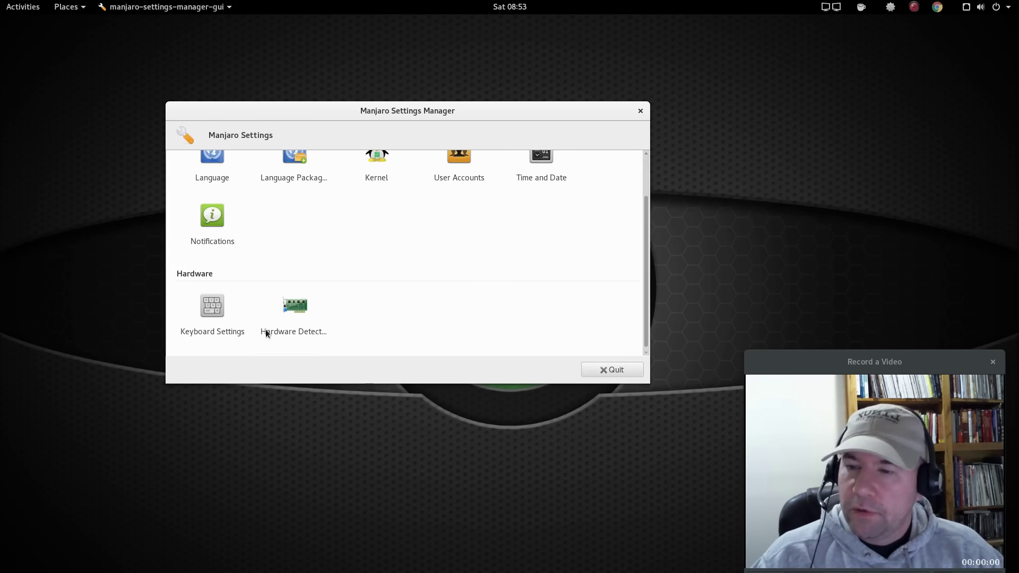
{"action": "left_click", "coordinate": [297, 309]}
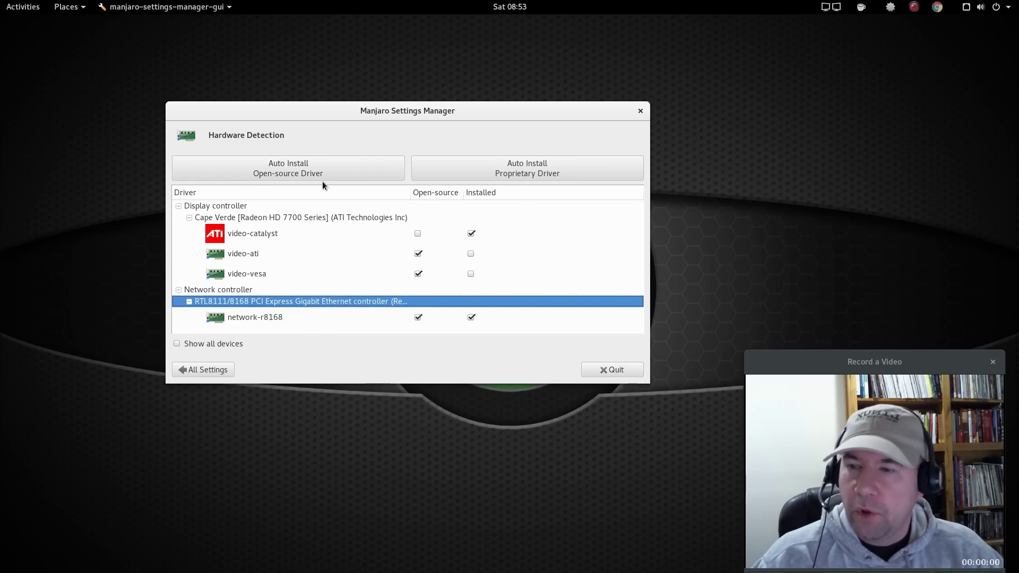
{"action": "left_click", "coordinate": [203, 369]}
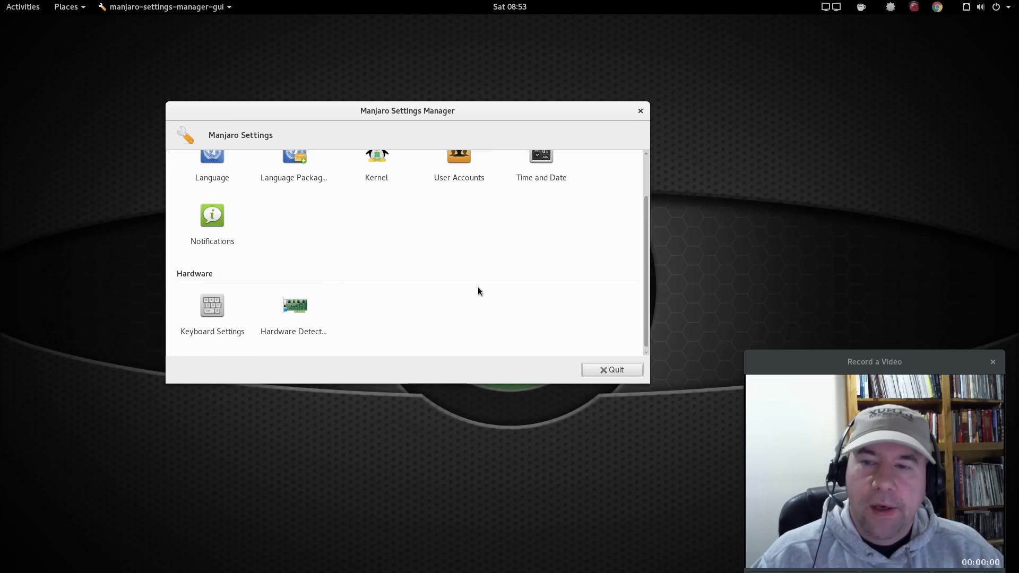
{"action": "scroll", "coordinate": [485, 272], "scroll_direction": "up", "scroll_amount": 2}
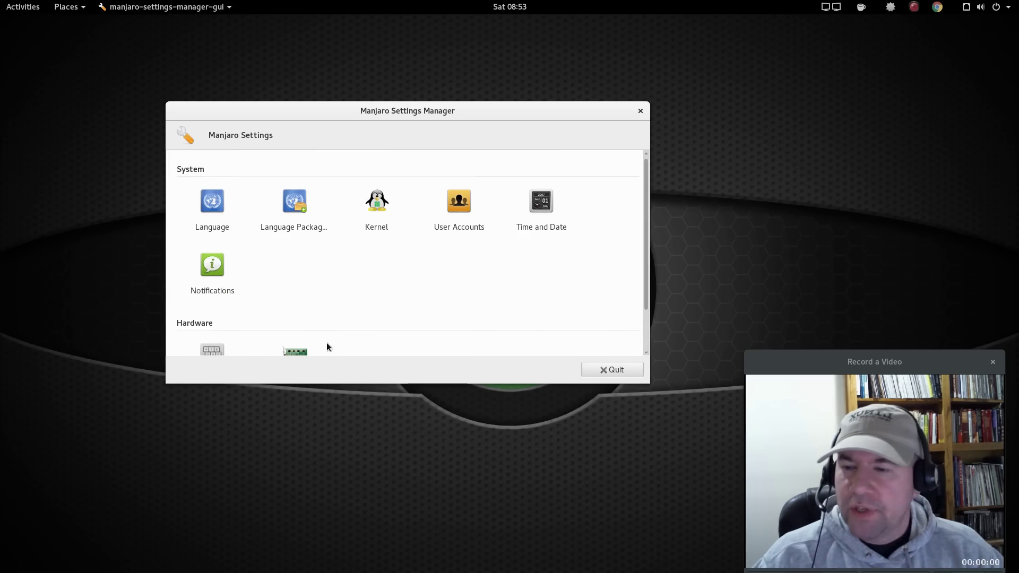
{"action": "scroll", "coordinate": [300, 350], "scroll_direction": "down", "scroll_amount": 2}
{"action": "scroll", "coordinate": [444, 333], "scroll_direction": "up", "scroll_amount": 2}
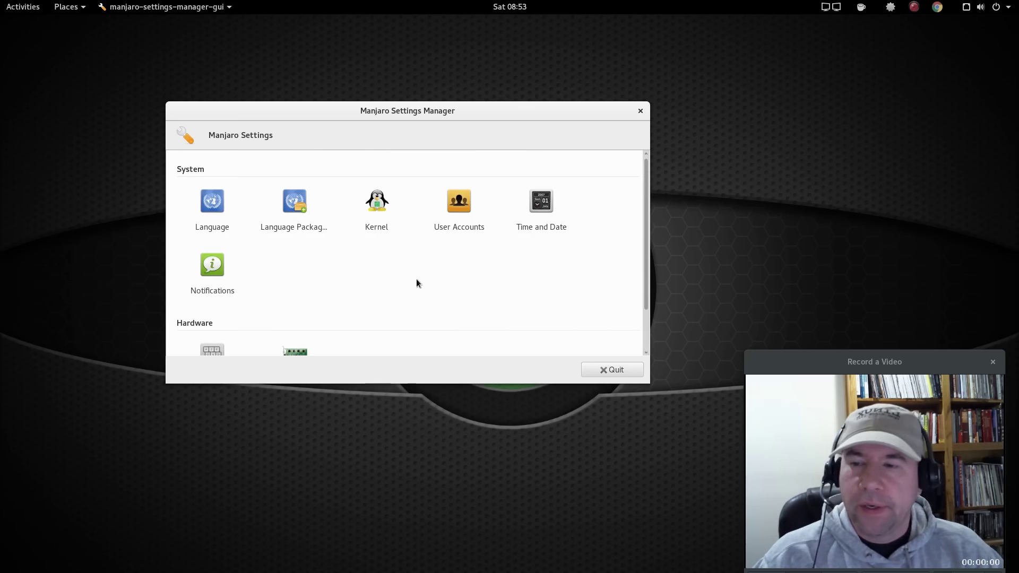
{"action": "scroll", "coordinate": [334, 339], "scroll_direction": "down", "scroll_amount": 2}
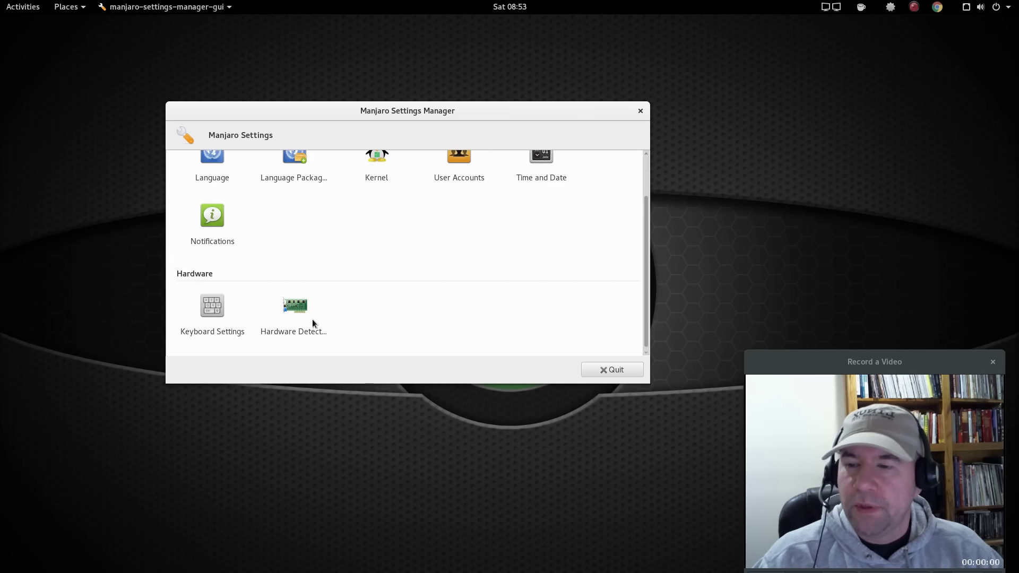
{"action": "scroll", "coordinate": [312, 323], "scroll_direction": "up", "scroll_amount": 2}
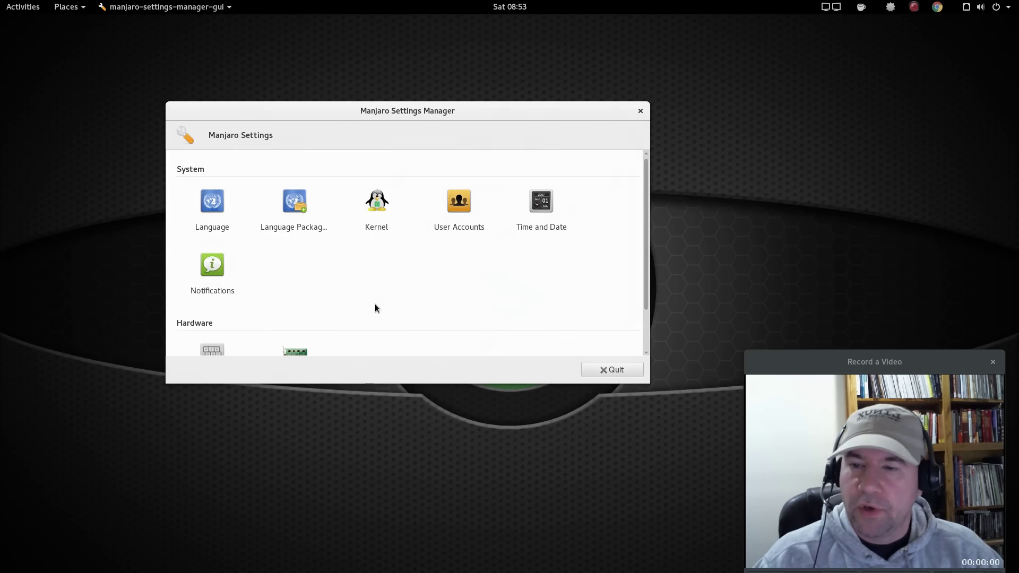